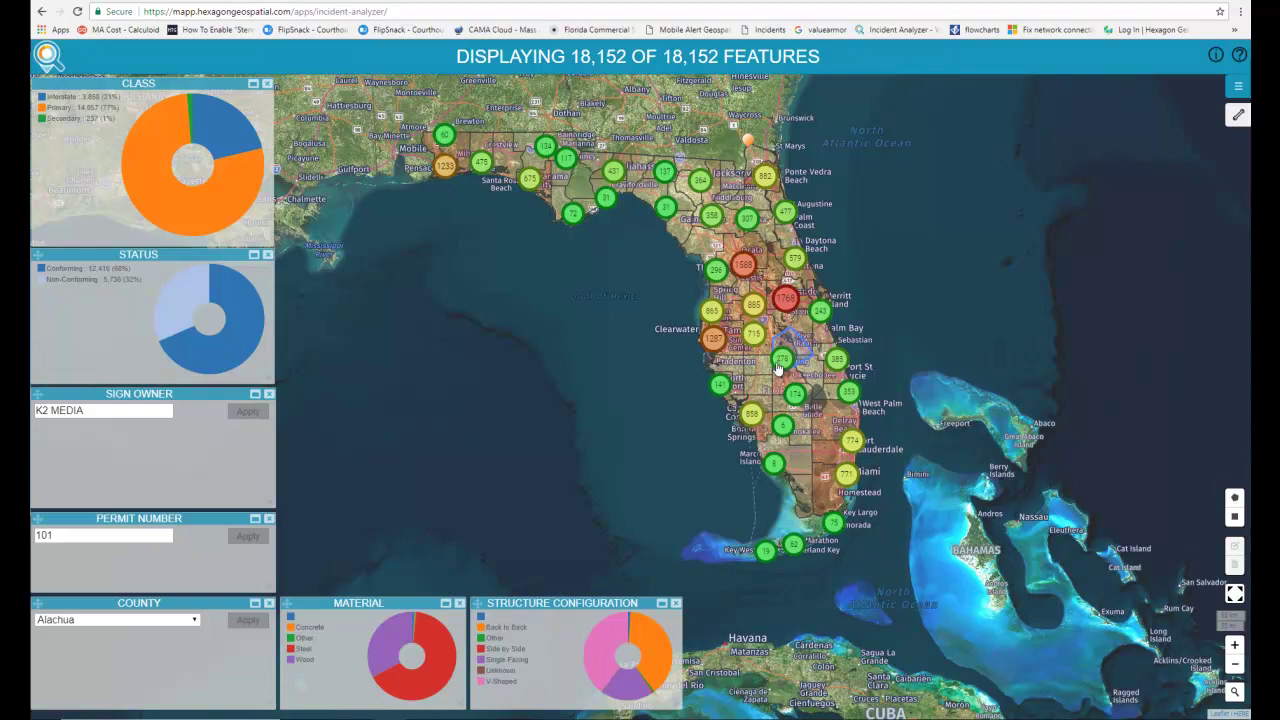
- Pan and zoom the map into southwest Florida around Naples and Marco Island
drag(779, 368, 769, 388)
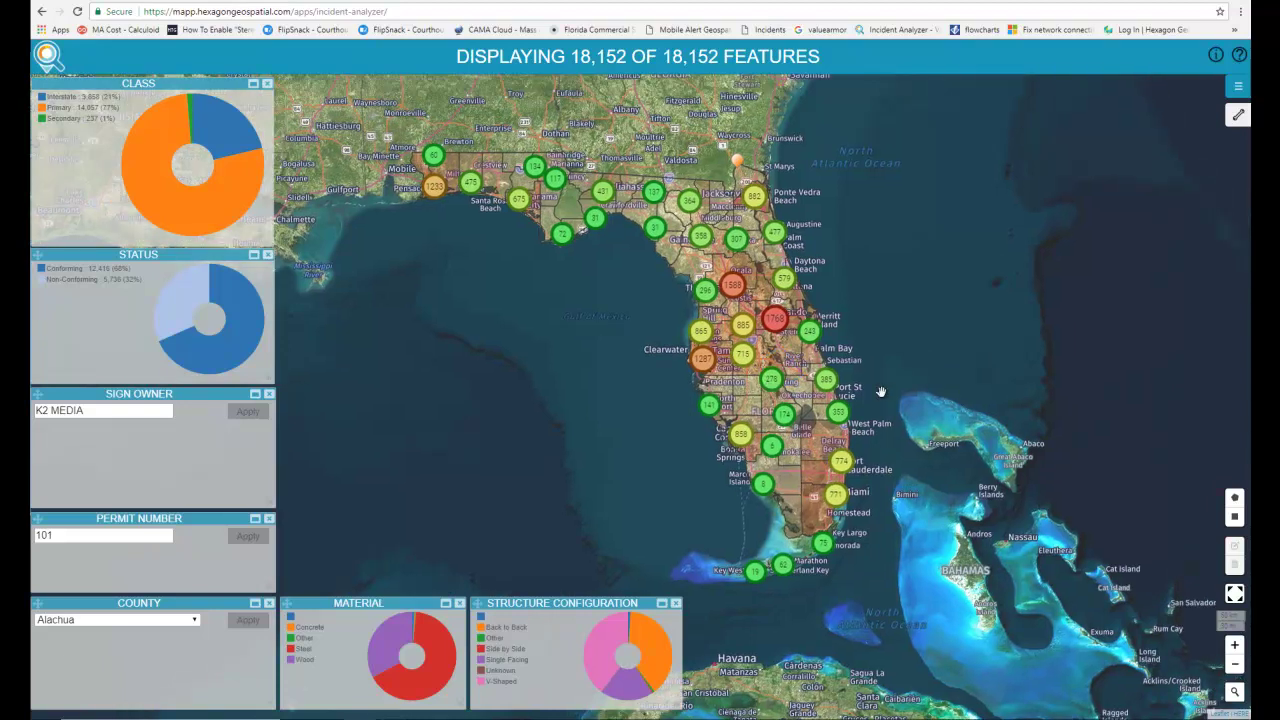
scroll(757, 478, up, 1)
scroll(757, 492, up, 1)
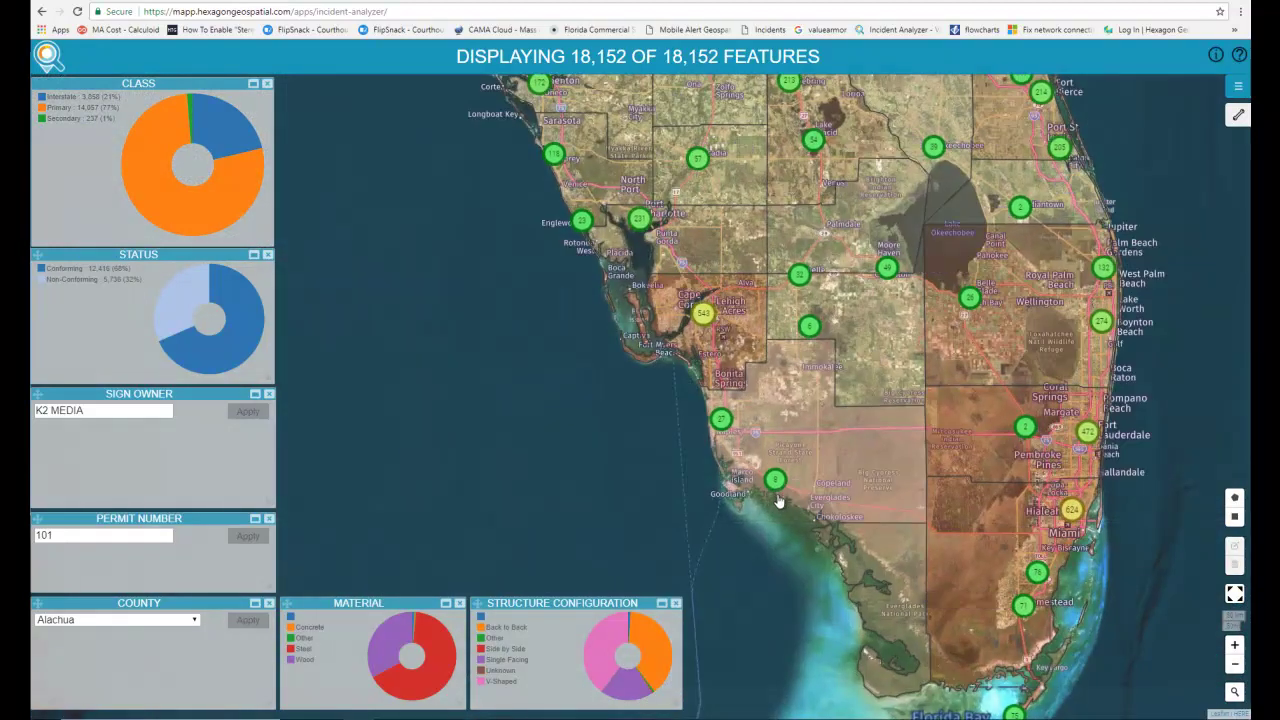
scroll(778, 490, up, 1)
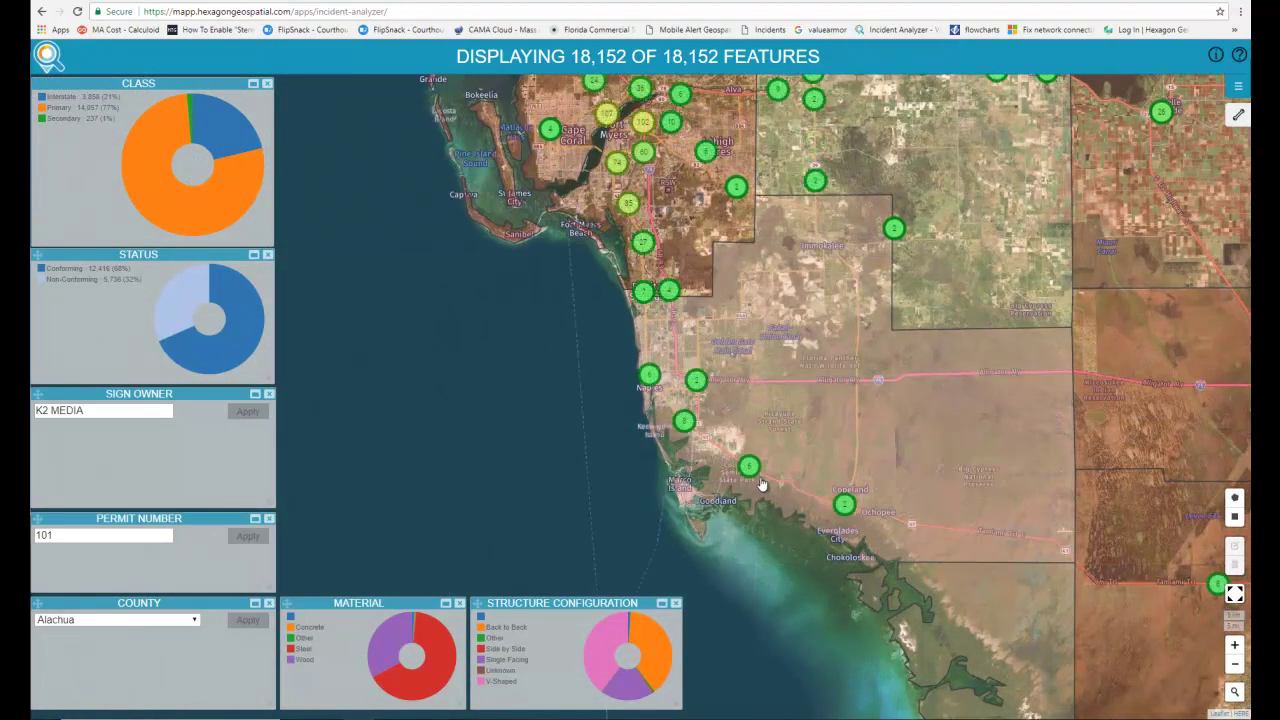
scroll(765, 482, up, 1)
scroll(745, 475, up, 1)
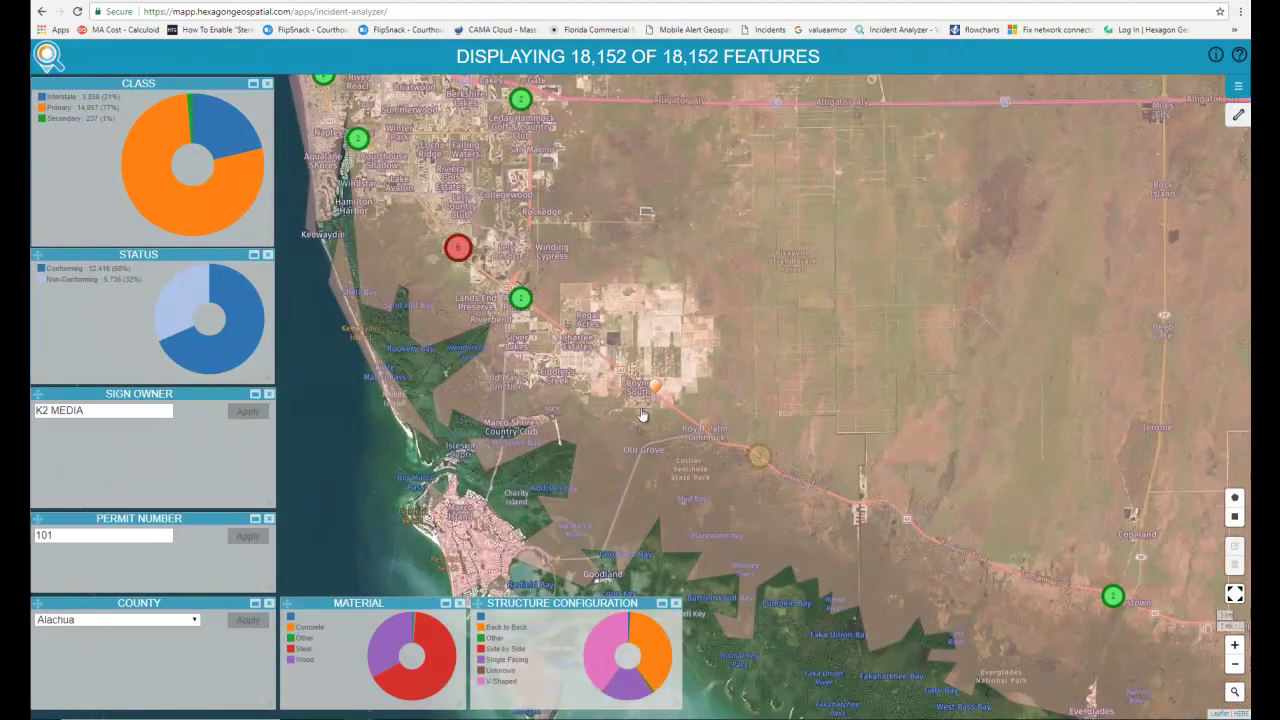
- Inspect the details of the sign near Royal Palm Hammock, then close the popup
click(705, 427)
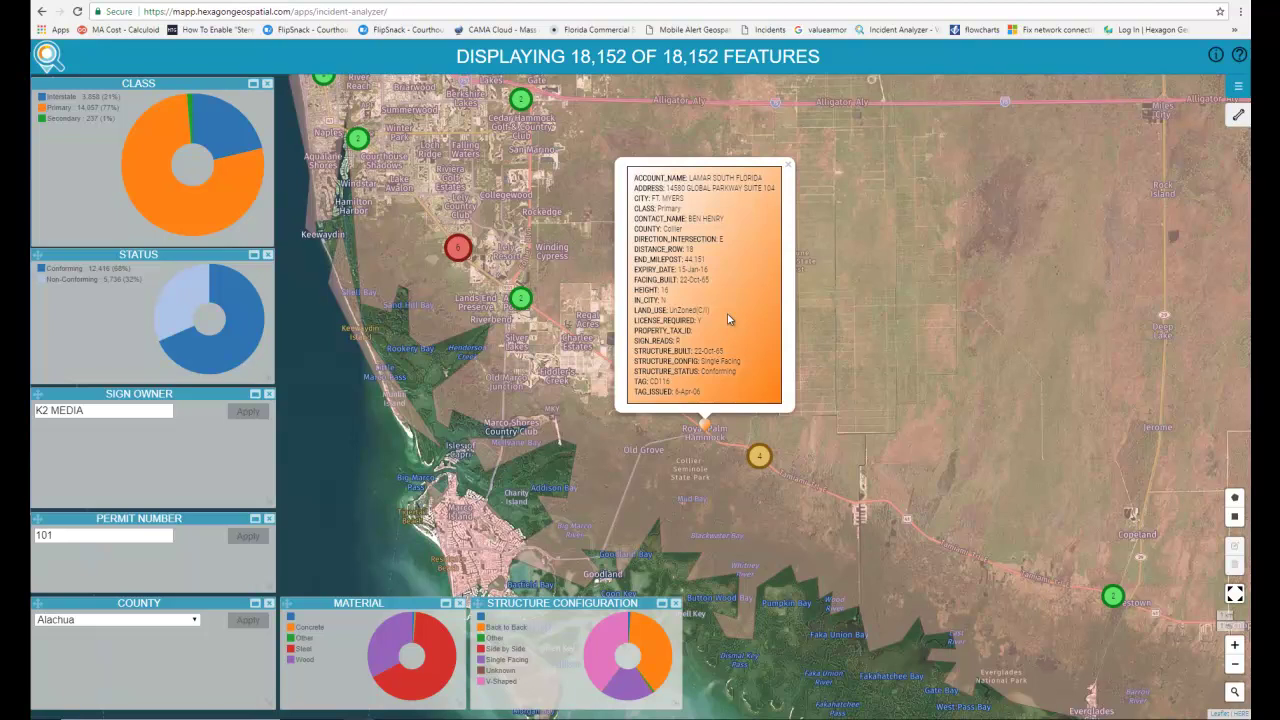
click(787, 165)
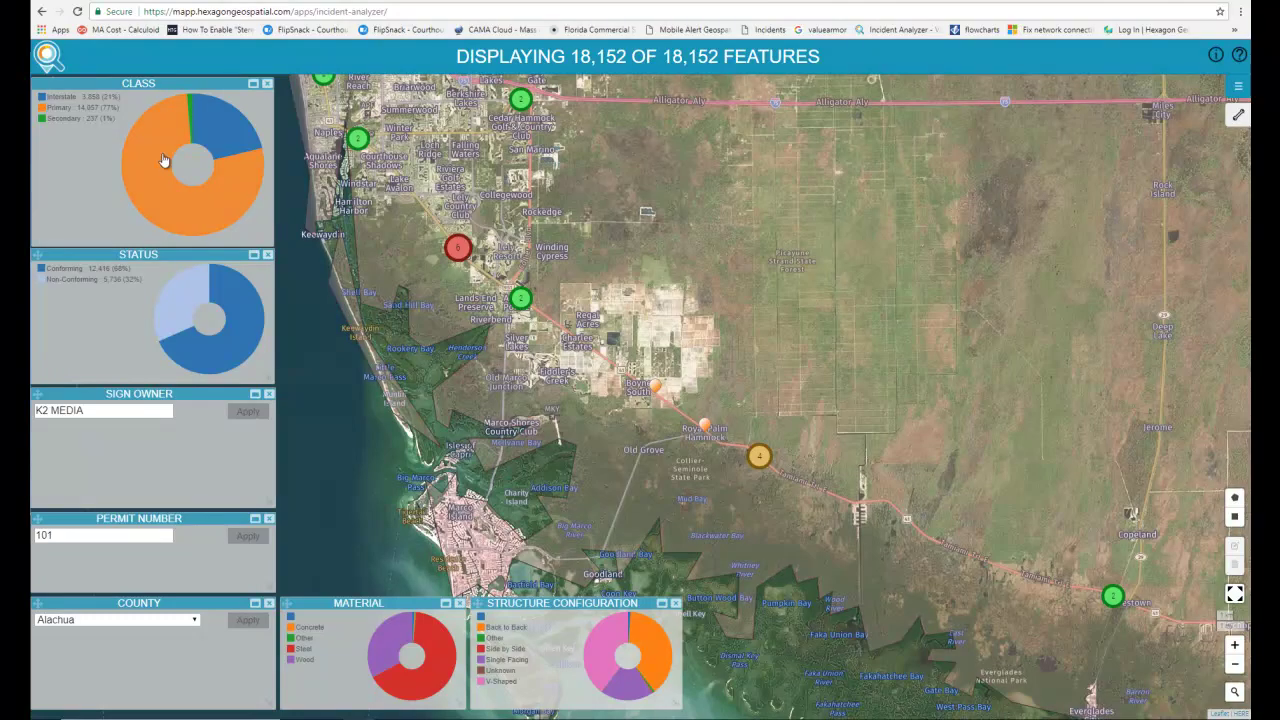
mouse_move(170, 165)
- Zoom out statewide and filter the signs to Primary class and Non-Conforming status
scroll(727, 356, down, 1)
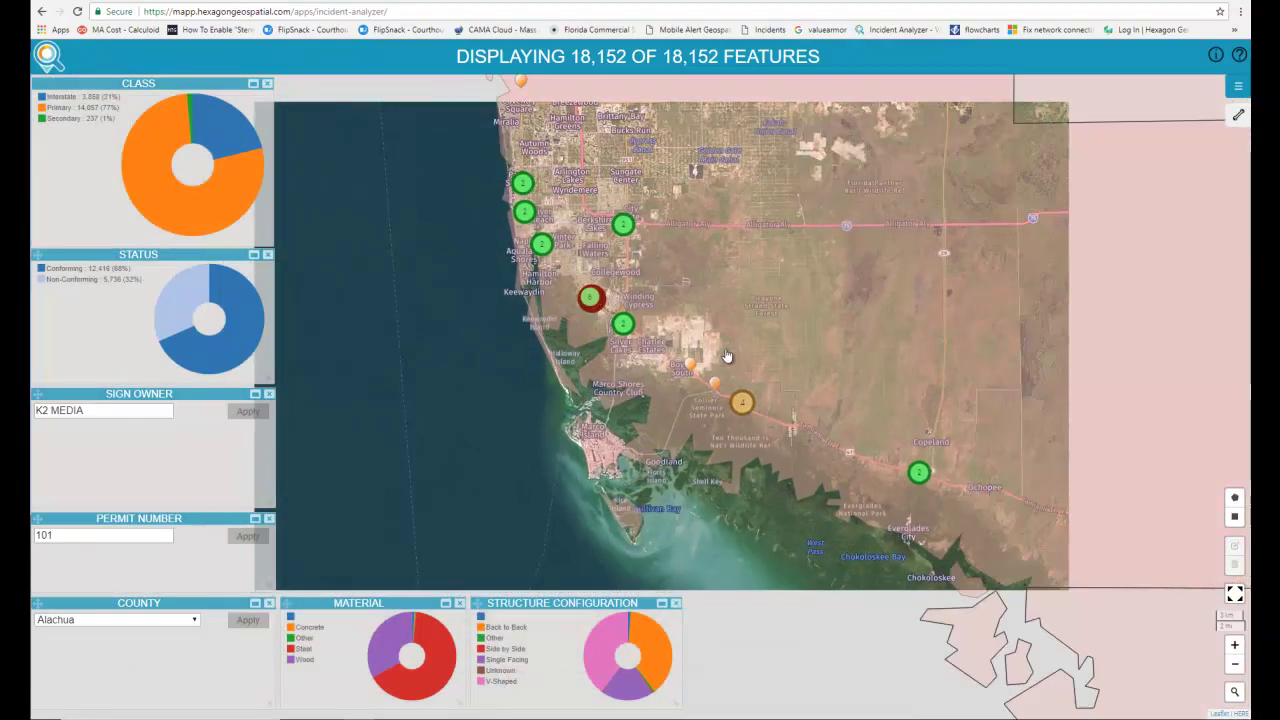
scroll(727, 356, down, 2)
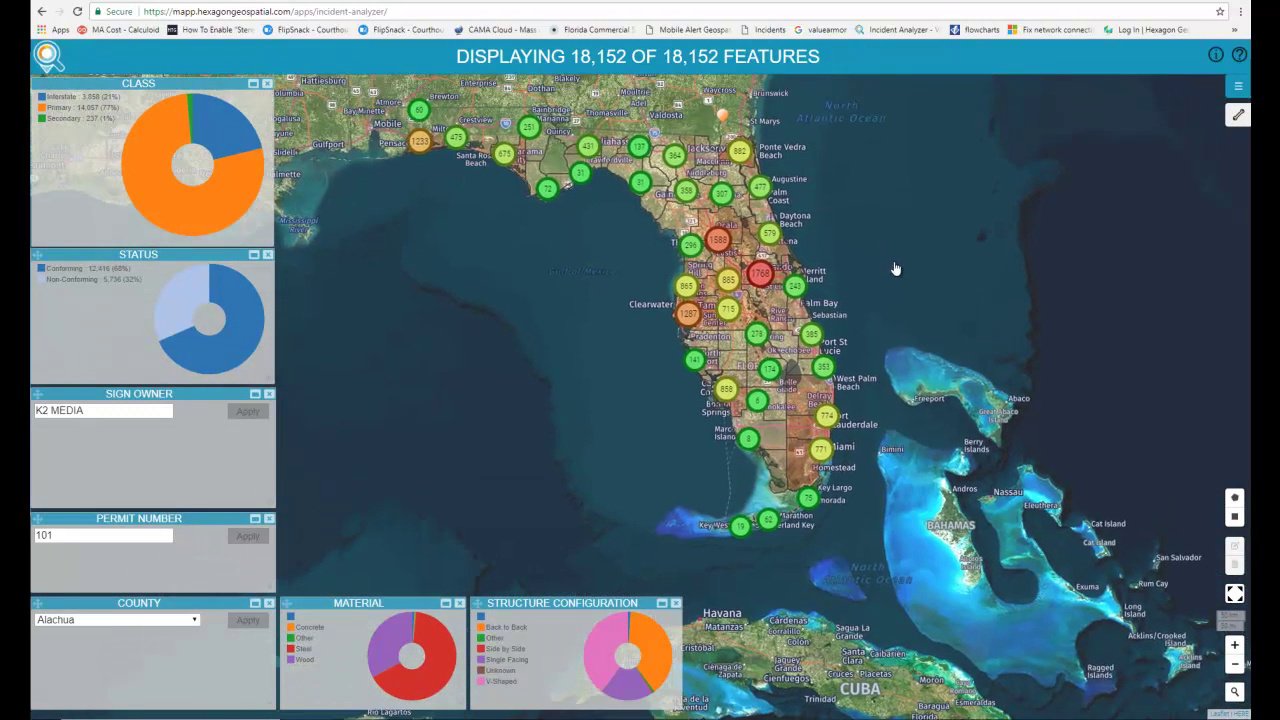
drag(896, 268, 914, 274)
mouse_move(240, 184)
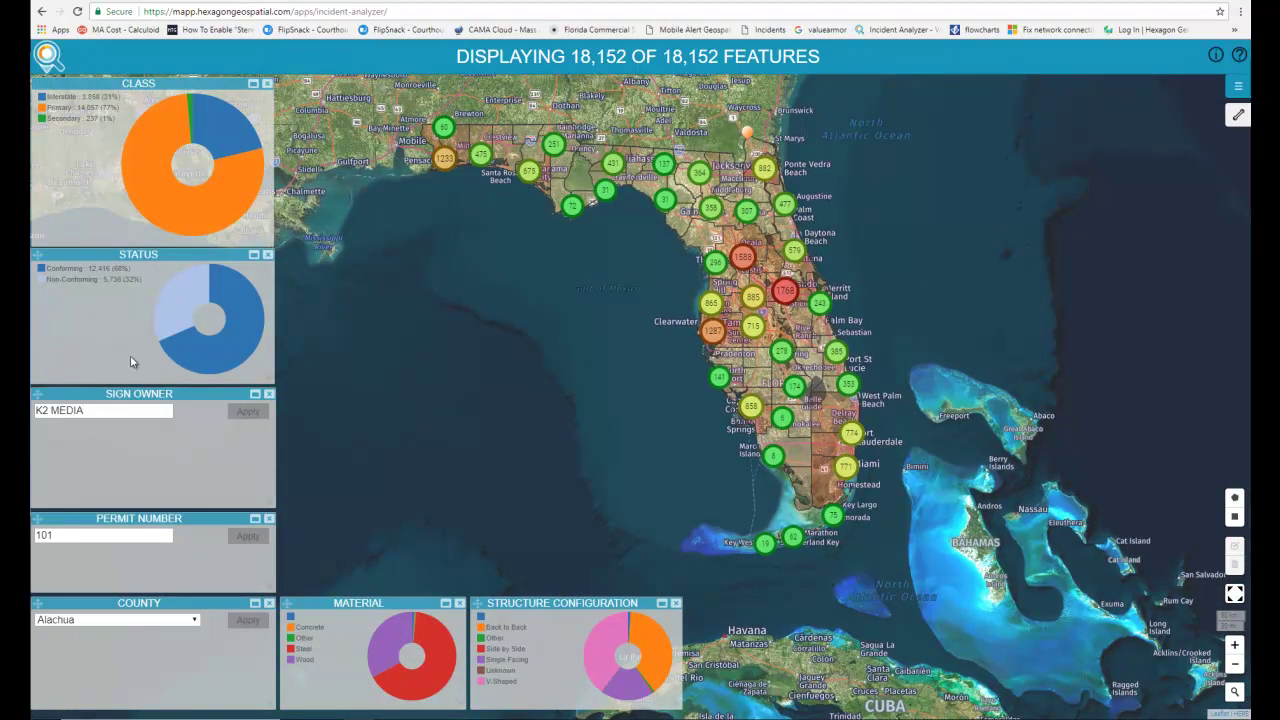
click(156, 196)
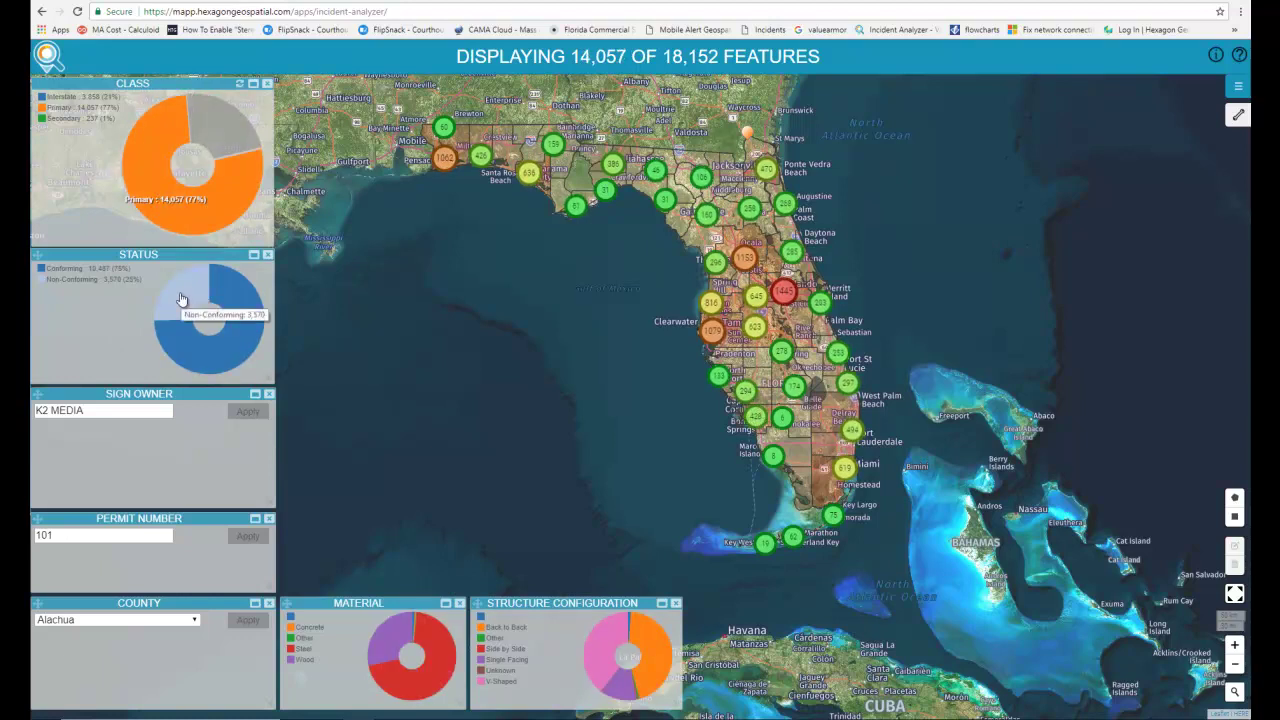
click(182, 300)
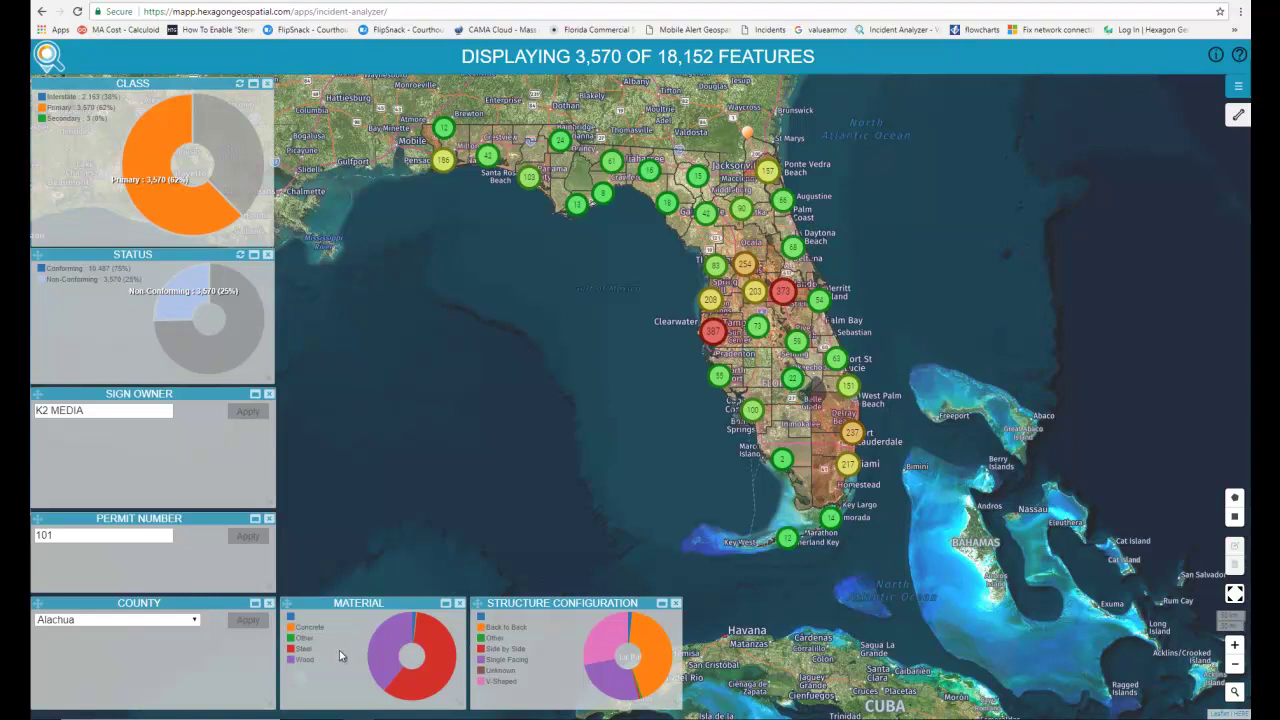
- Try narrowing to Steel, V-Shaped signs, then clear the Material and Structure Configuration filters
click(422, 684)
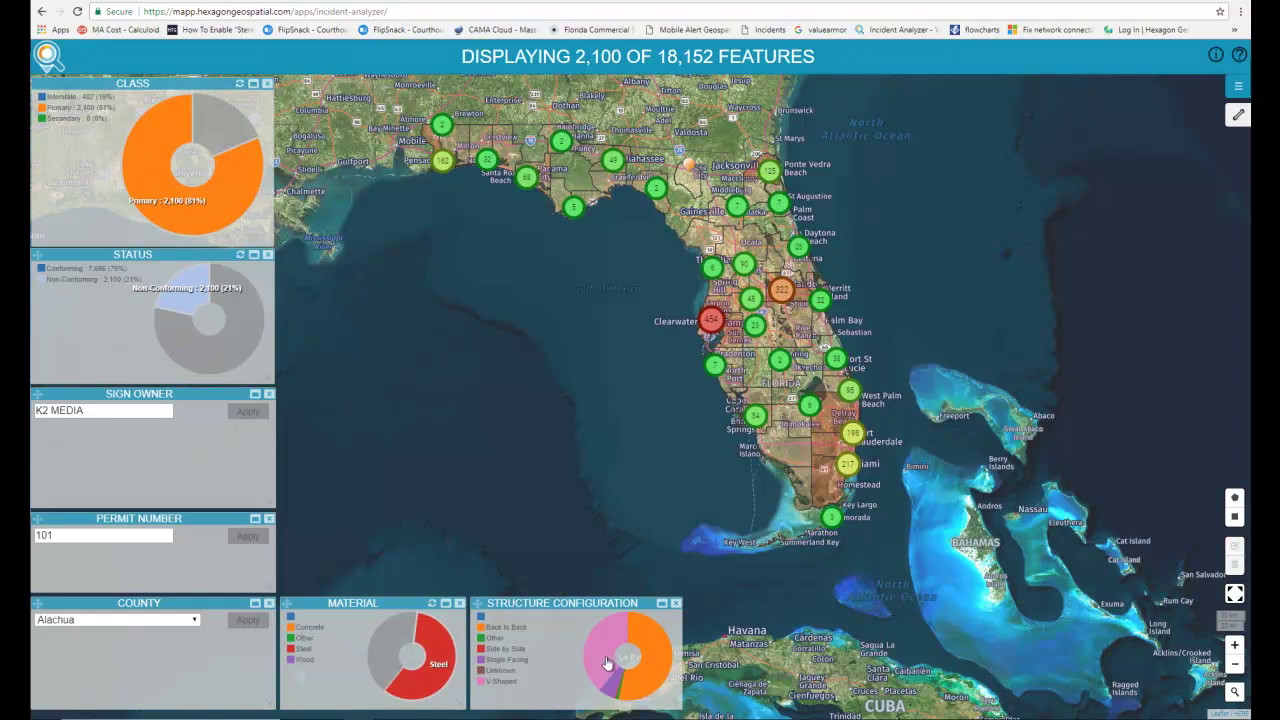
click(610, 668)
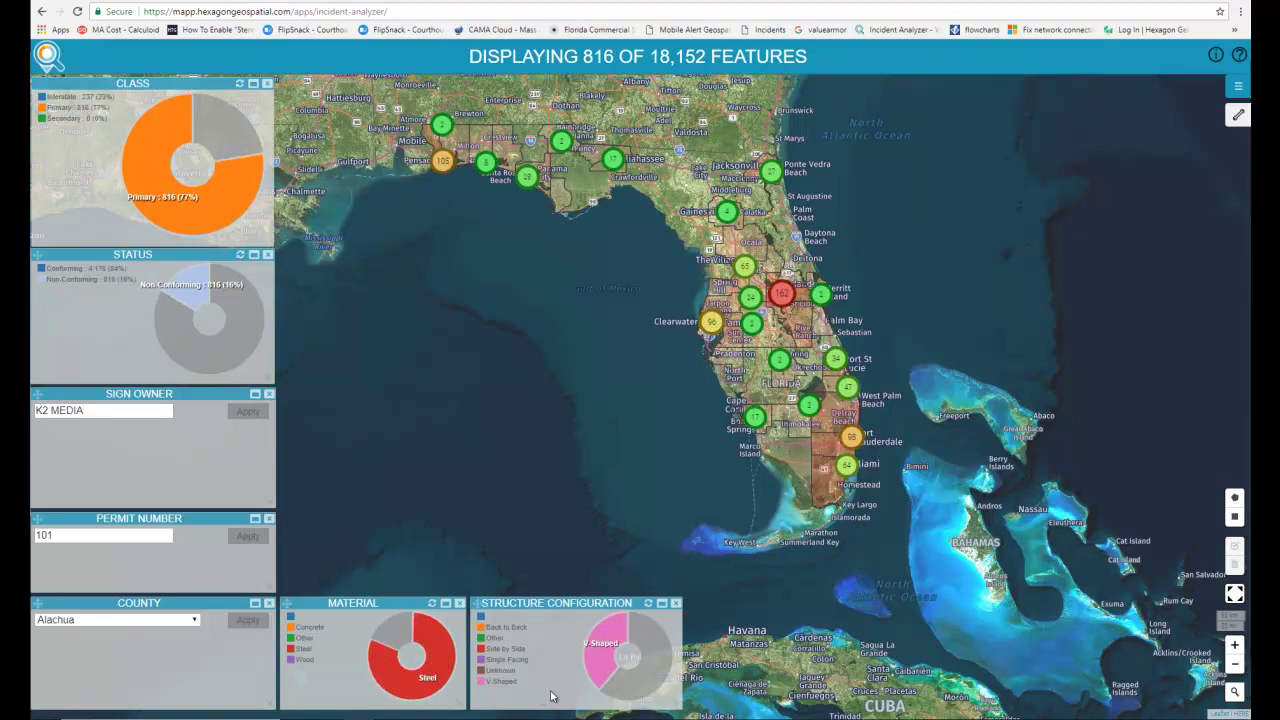
mouse_move(441, 671)
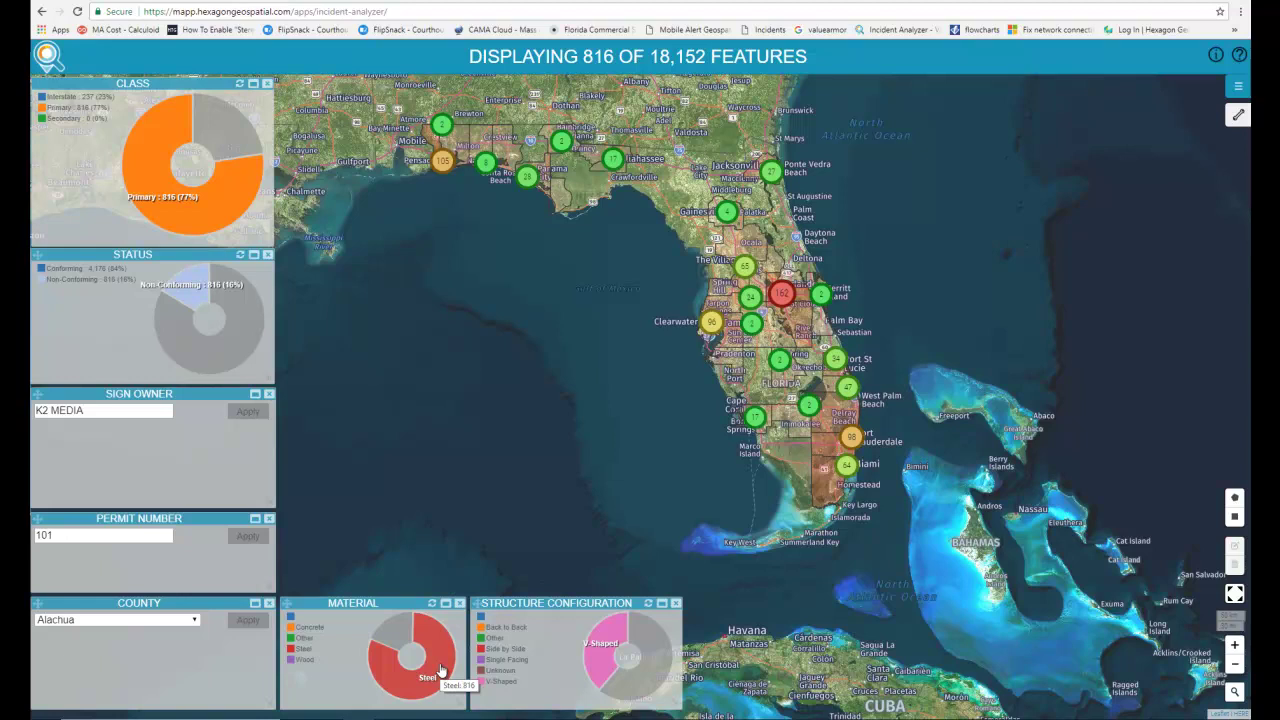
click(432, 603)
click(647, 603)
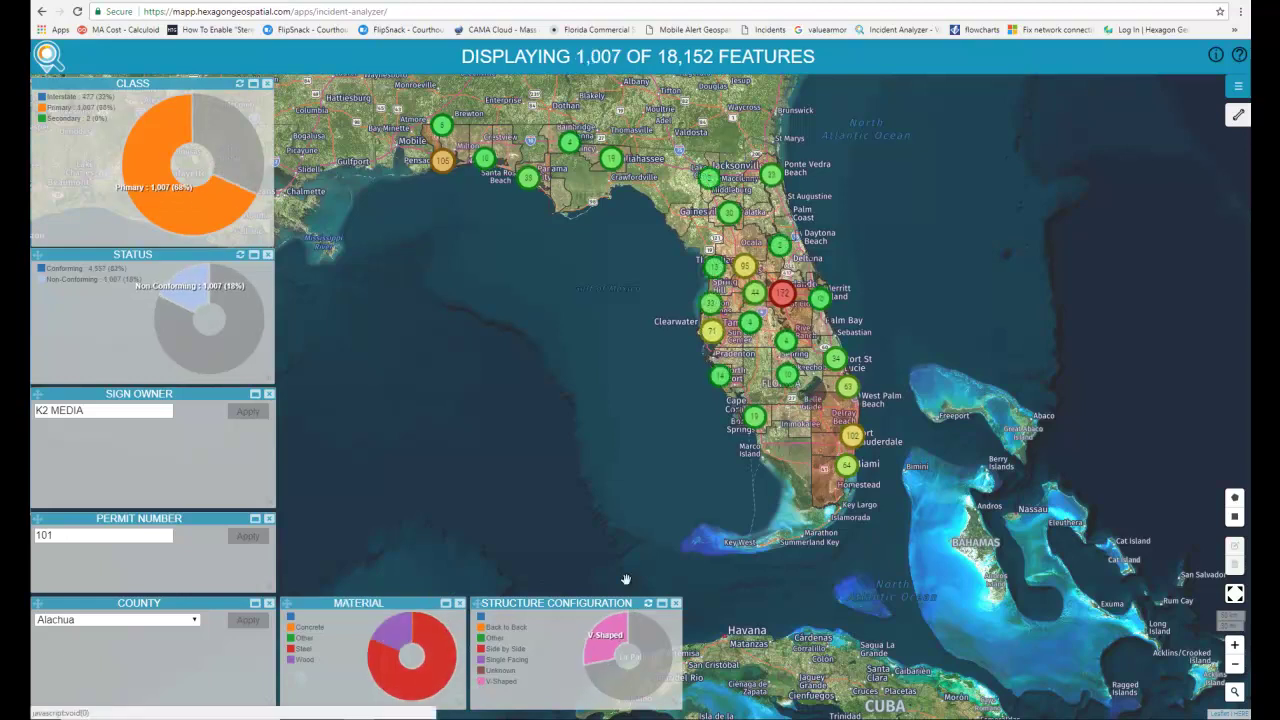
- Clear the Class and Status filters and filter signs to owner K2 MEDIA
click(240, 84)
click(240, 254)
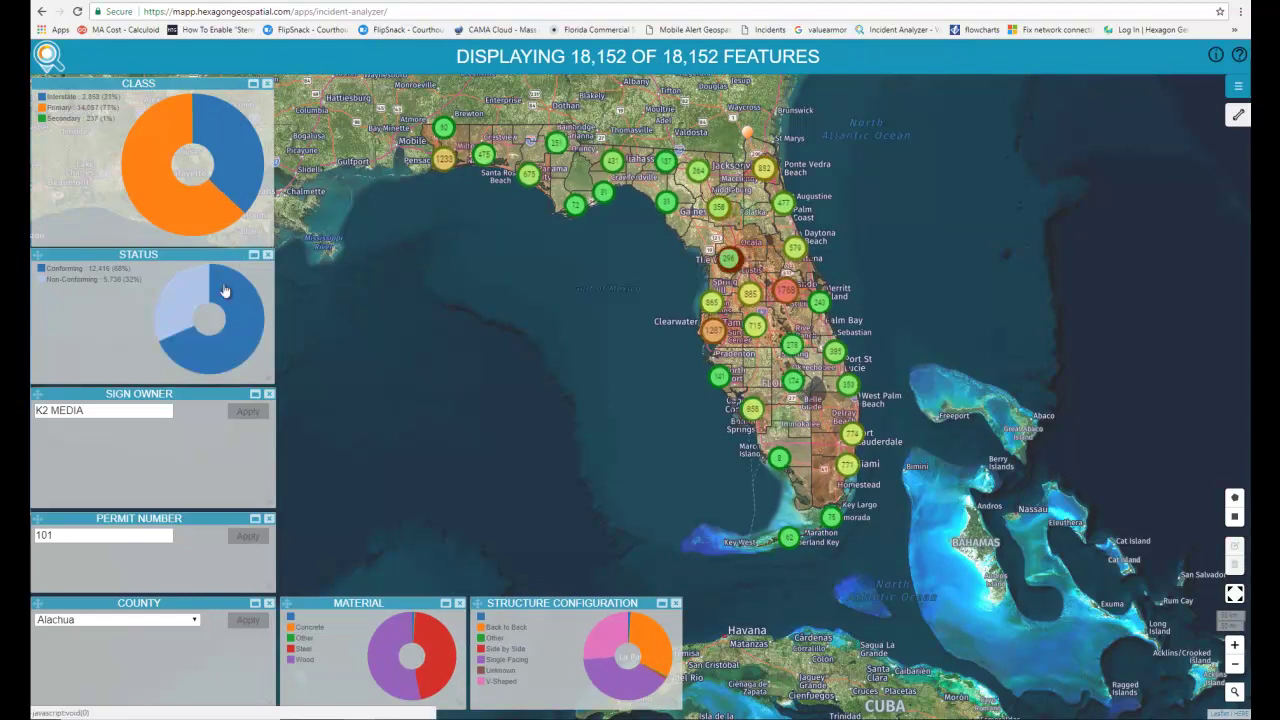
click(86, 411)
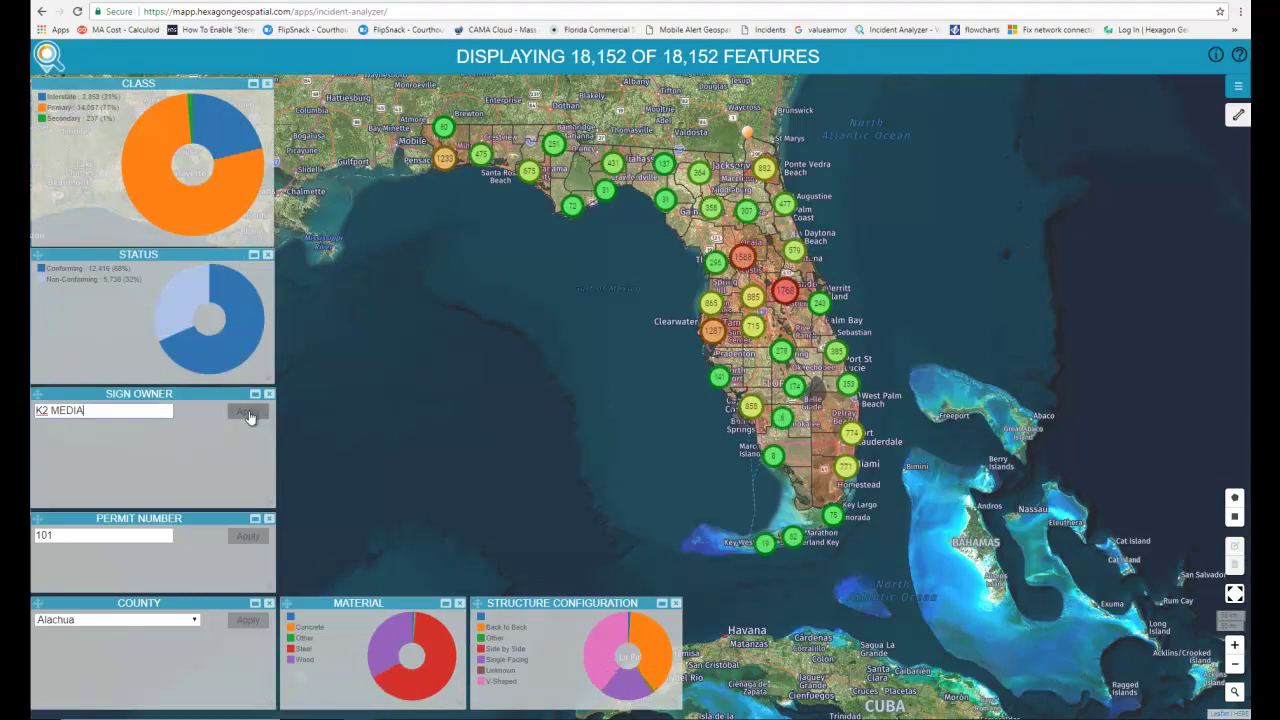
click(248, 411)
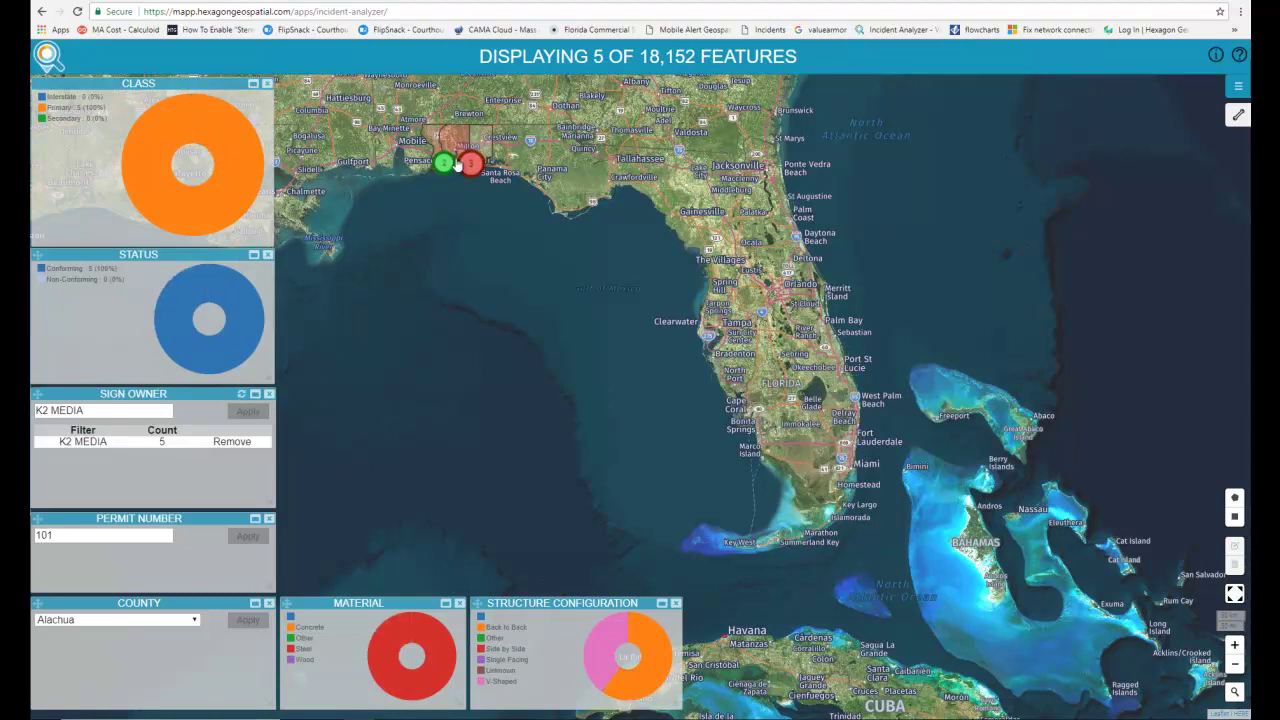
- Zoom to the Pensacola panhandle coast, then remove the K2 MEDIA owner filter
scroll(450, 160, up, 2)
scroll(455, 175, up, 1)
drag(526, 274, 589, 306)
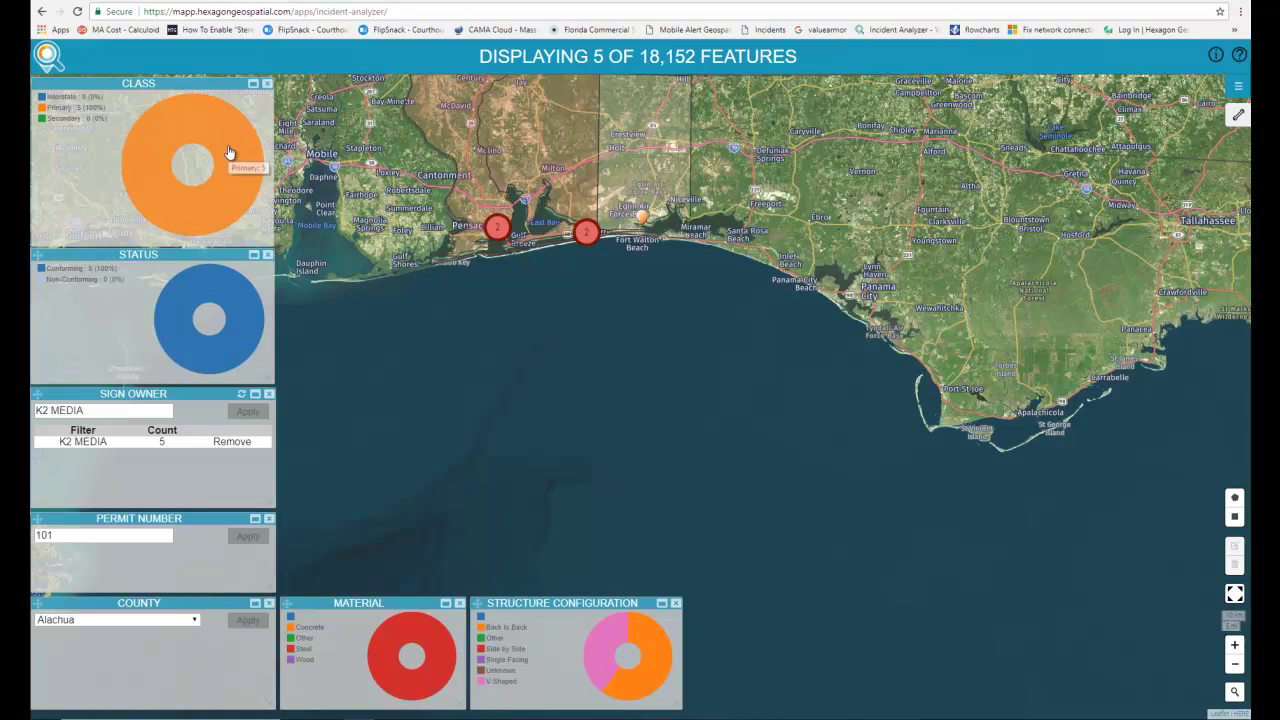
click(240, 400)
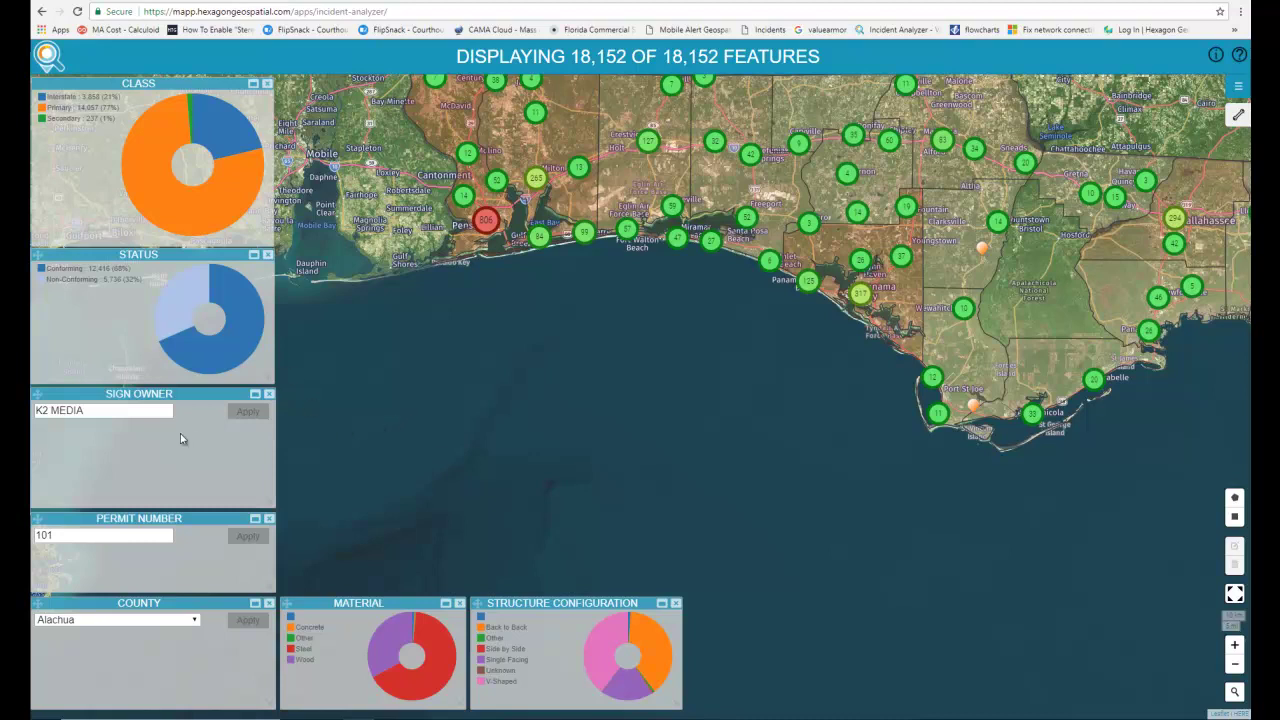
- Filter to permit number 101, view that Hamilton County sign's details, then clear the filter
click(78, 537)
click(248, 536)
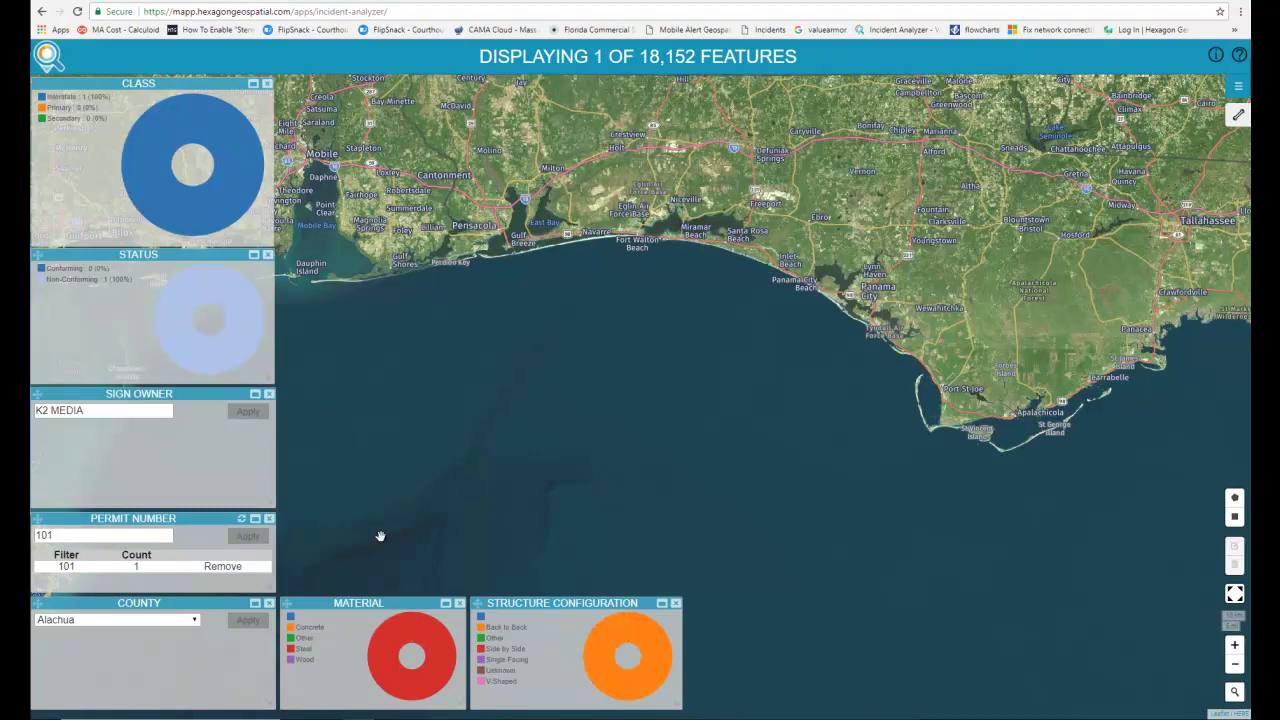
scroll(846, 338, down, 2)
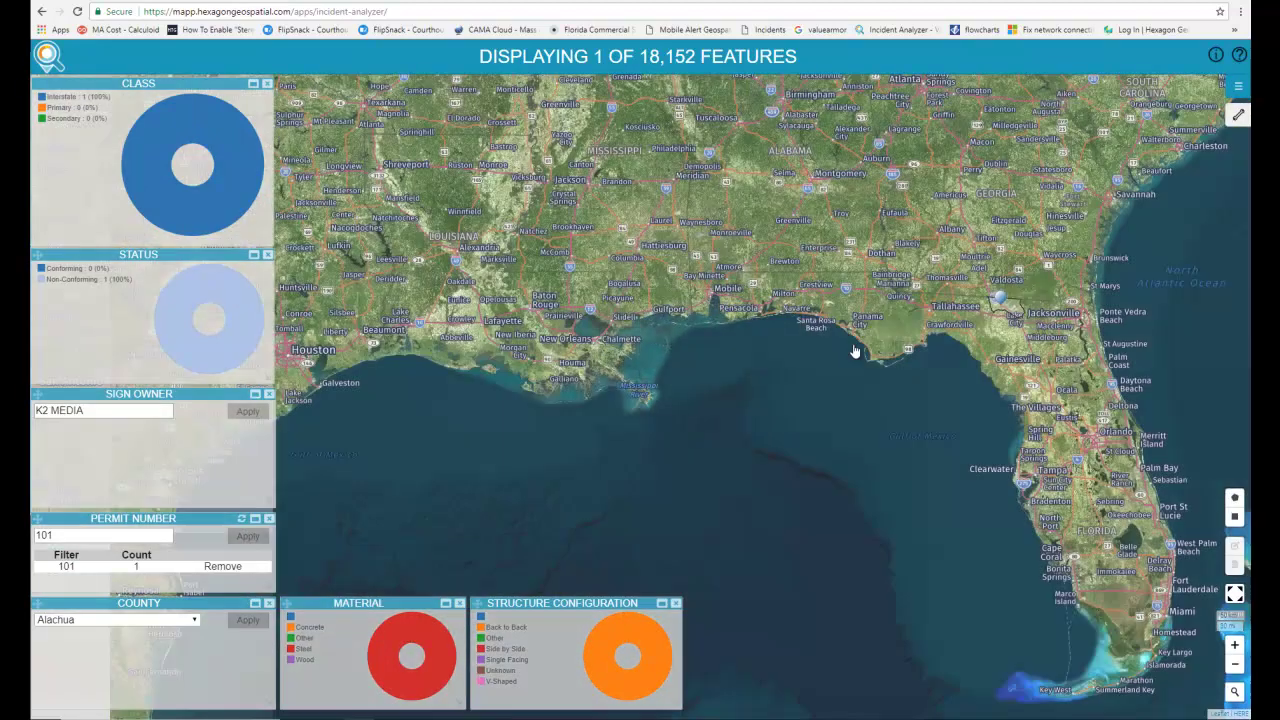
click(1000, 299)
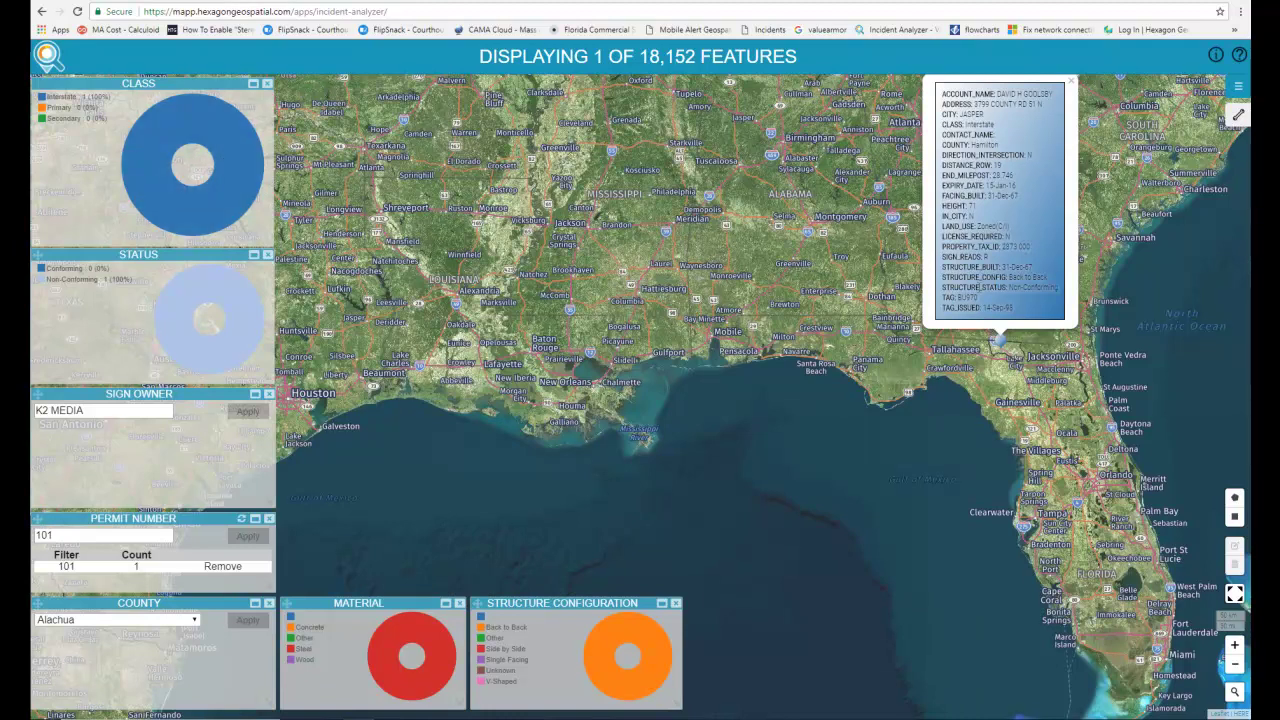
mouse_move(164, 300)
click(1070, 81)
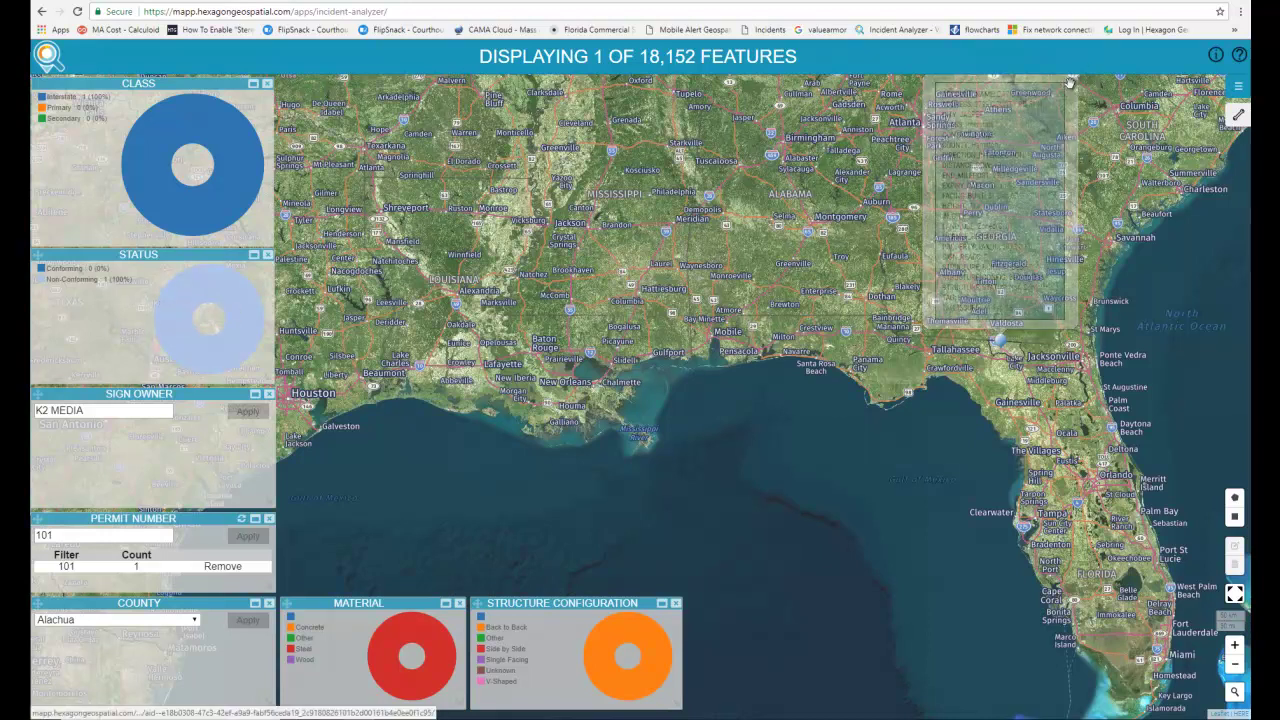
click(243, 522)
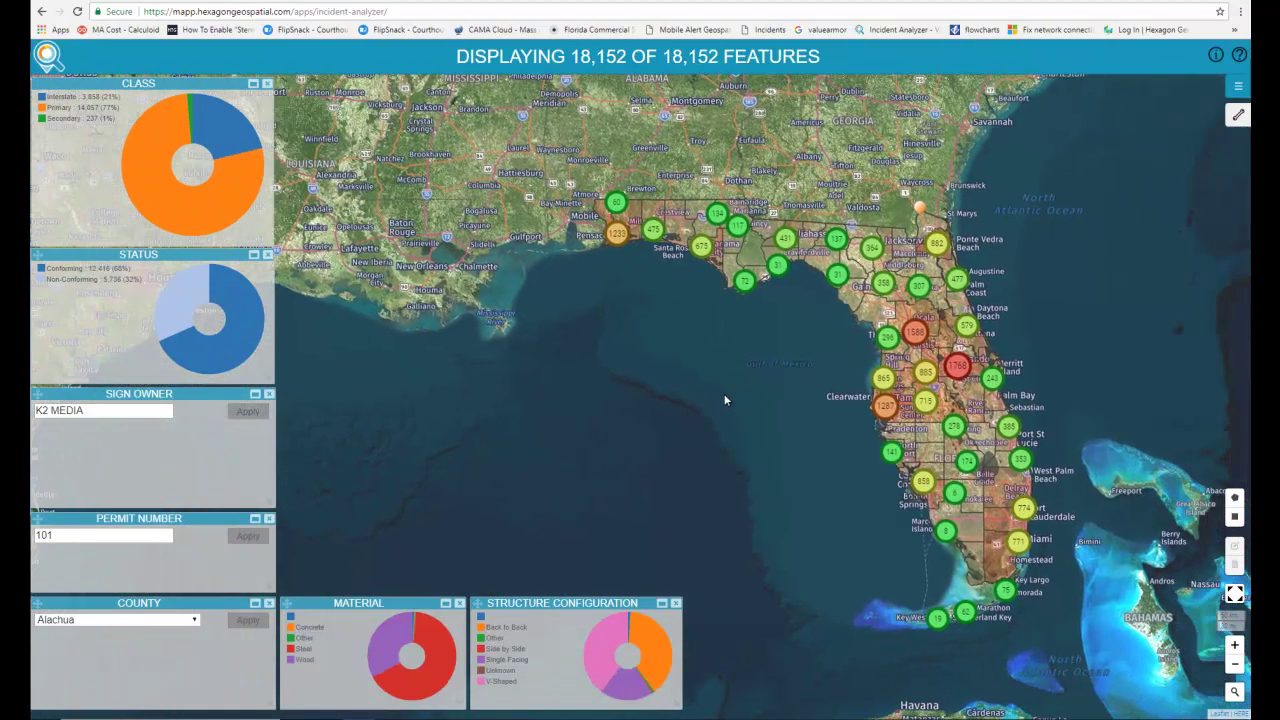
- Draw a selection rectangle around Orlando and Lakeland, narrowing the signs to 1,796 features
click(170, 620)
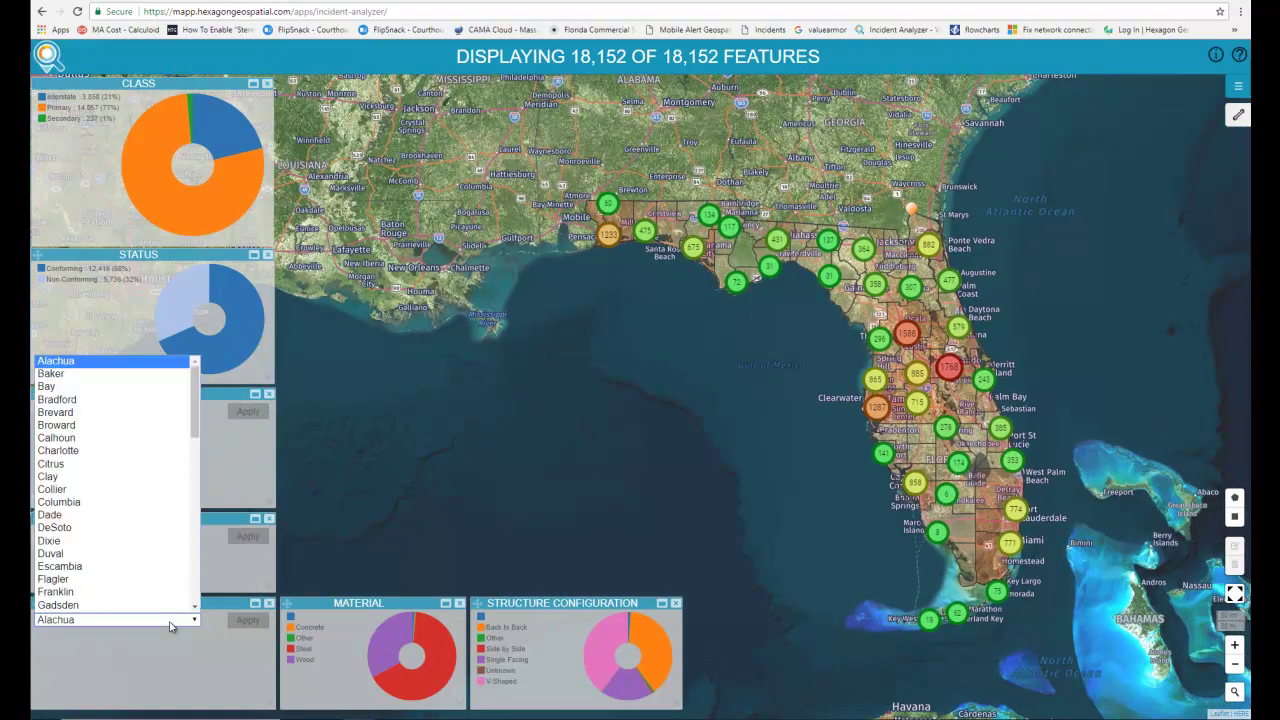
click(170, 622)
scroll(1030, 390, up, 1)
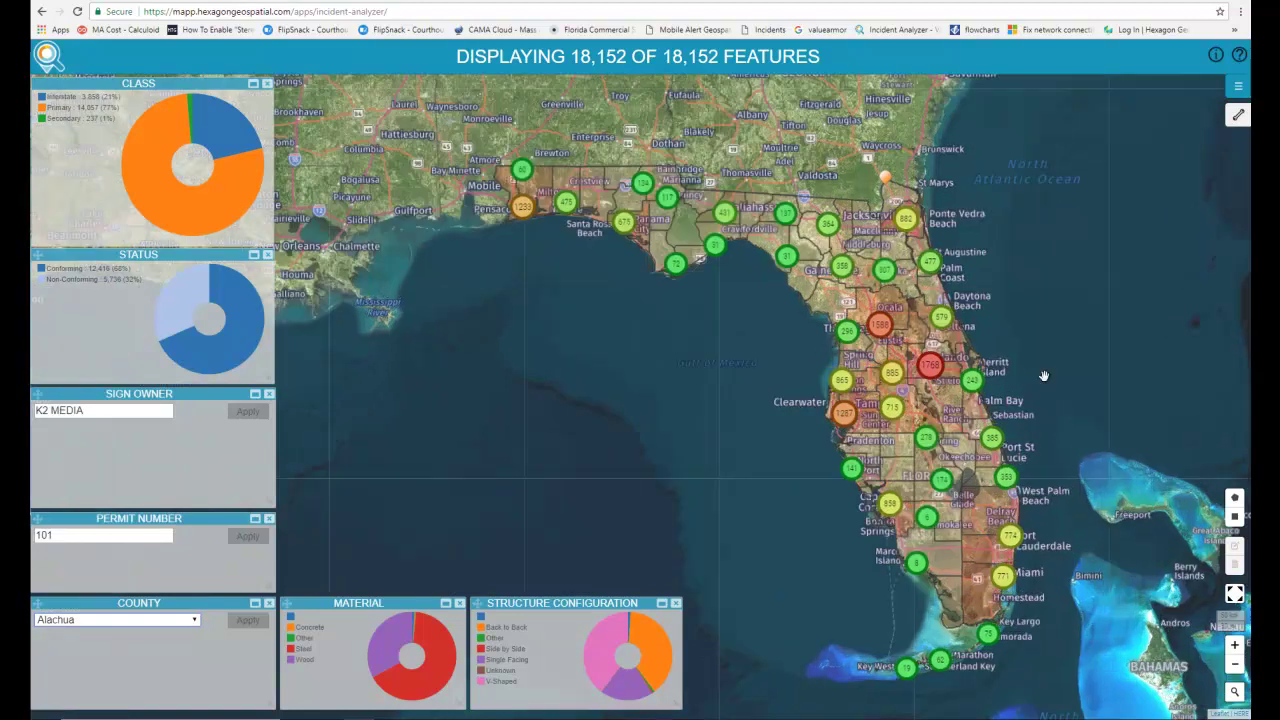
mouse_move(908, 378)
mouse_down()
mouse_move(840, 440)
mouse_move(770, 470)
mouse_move(805, 350)
mouse_move(790, 300)
mouse_up()
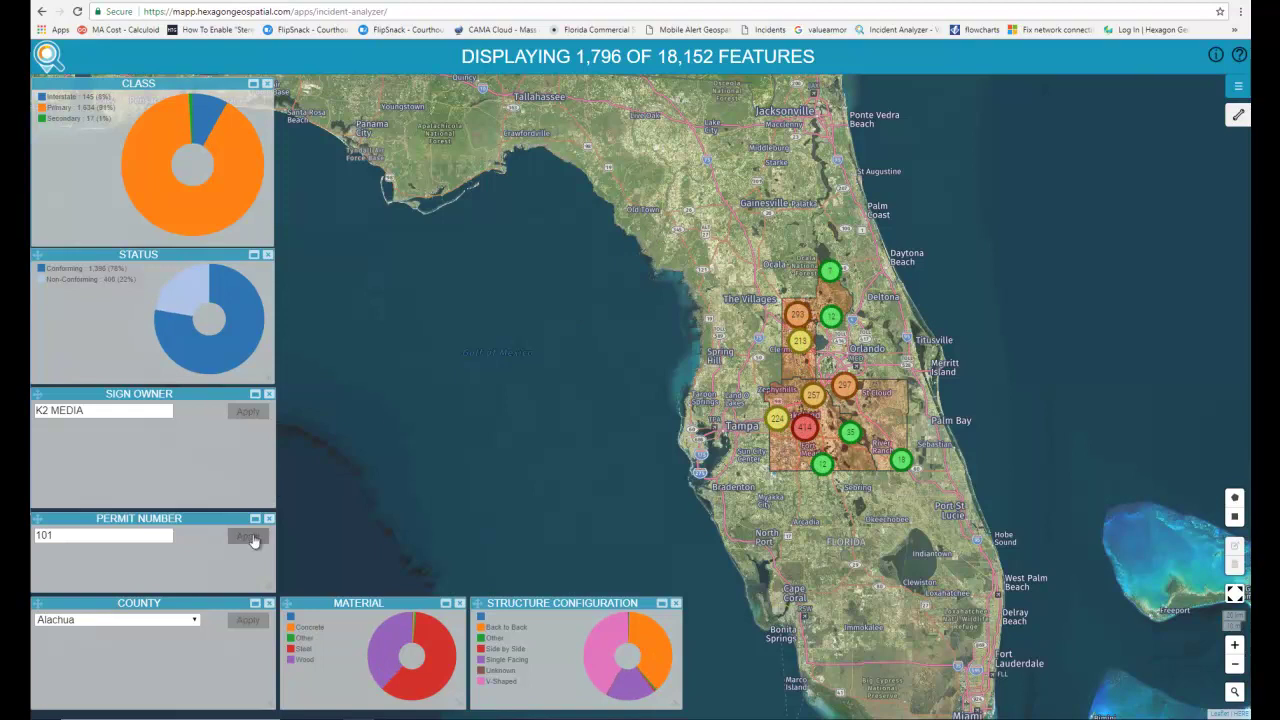
click(1238, 87)
- Reset the drawn boundary filter, then select the Florida Keys county to show 154 features
click(1222, 163)
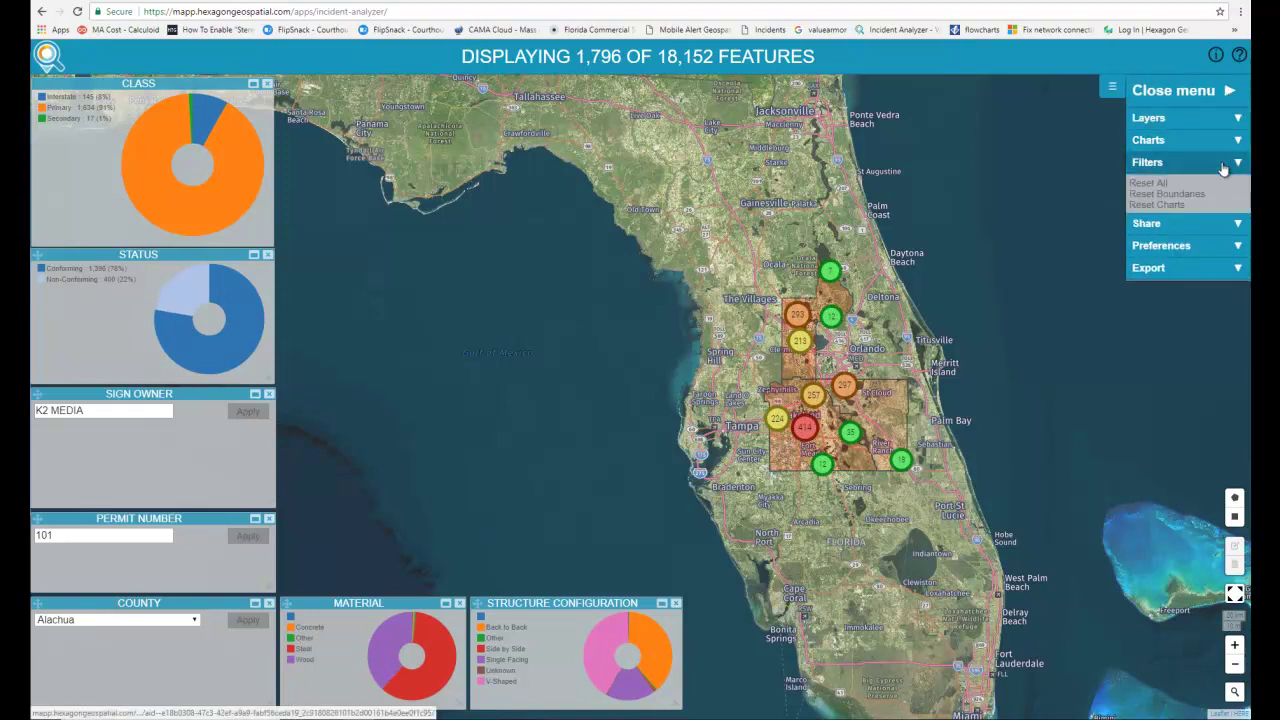
click(1152, 185)
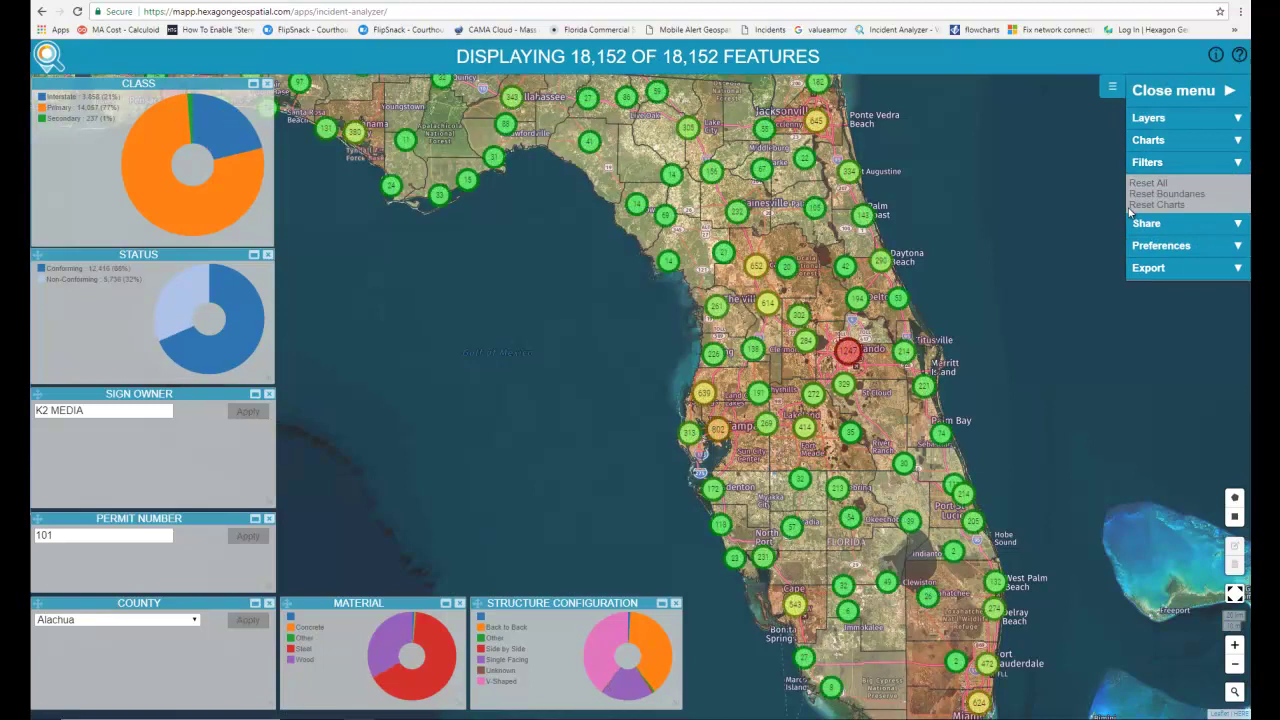
click(1112, 88)
drag(1034, 374, 1012, 248)
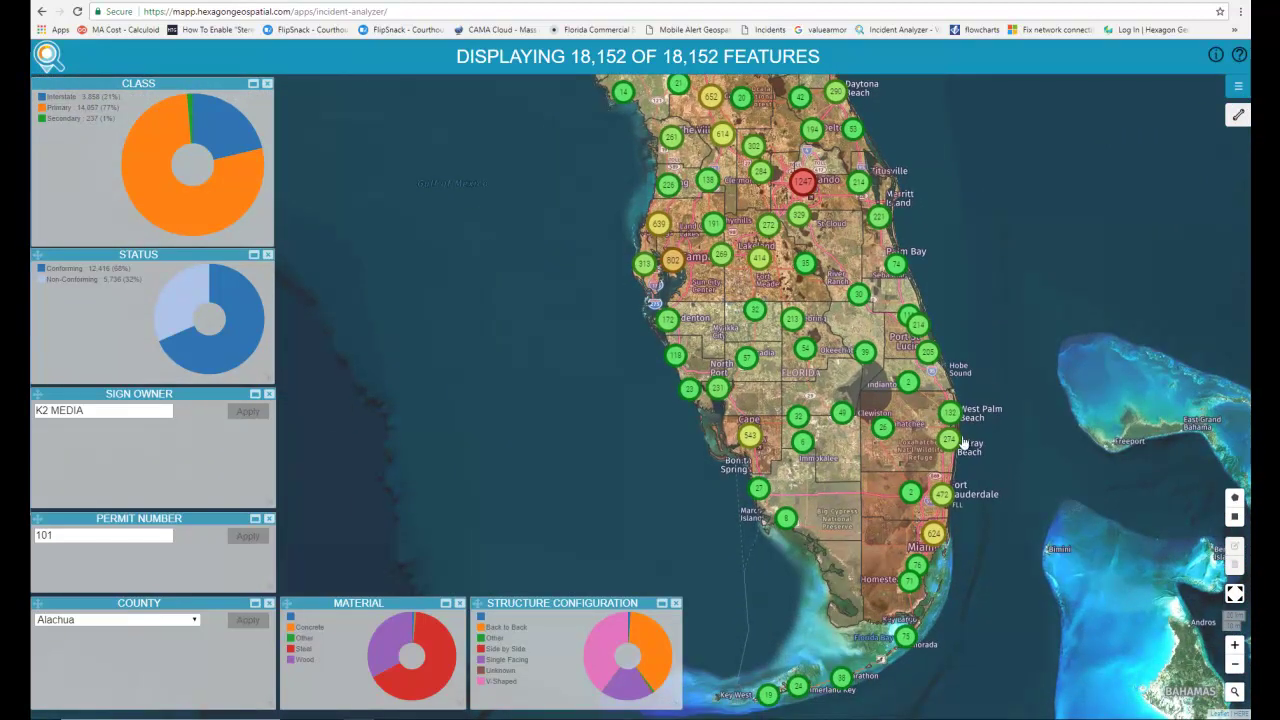
click(846, 586)
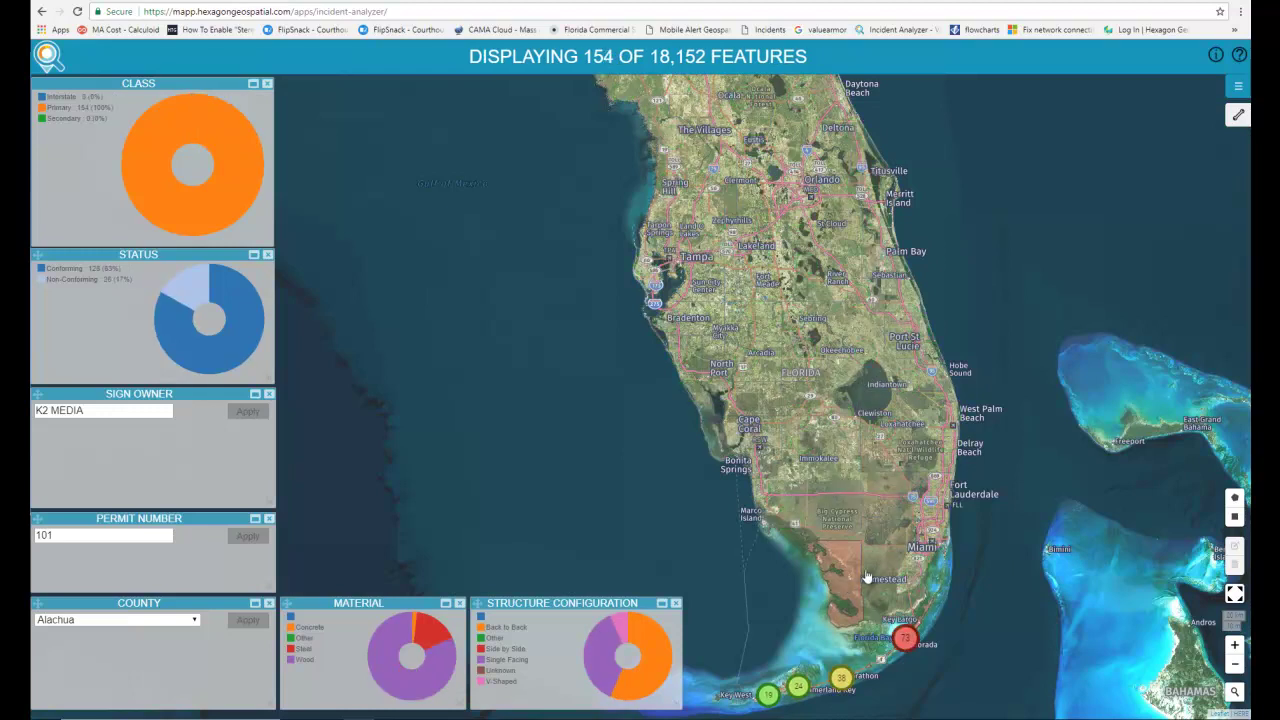
- Add the Miami-Dade county polygon and select the Non-Conforming status slice
click(884, 574)
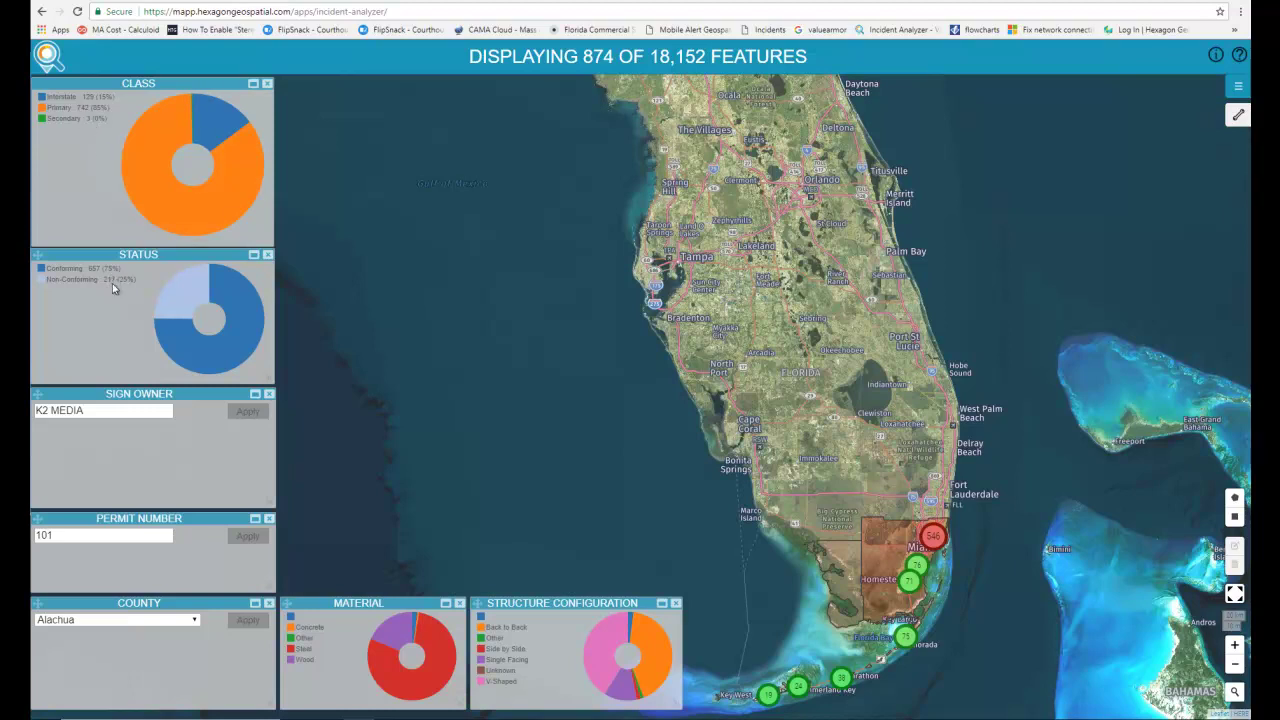
click(192, 305)
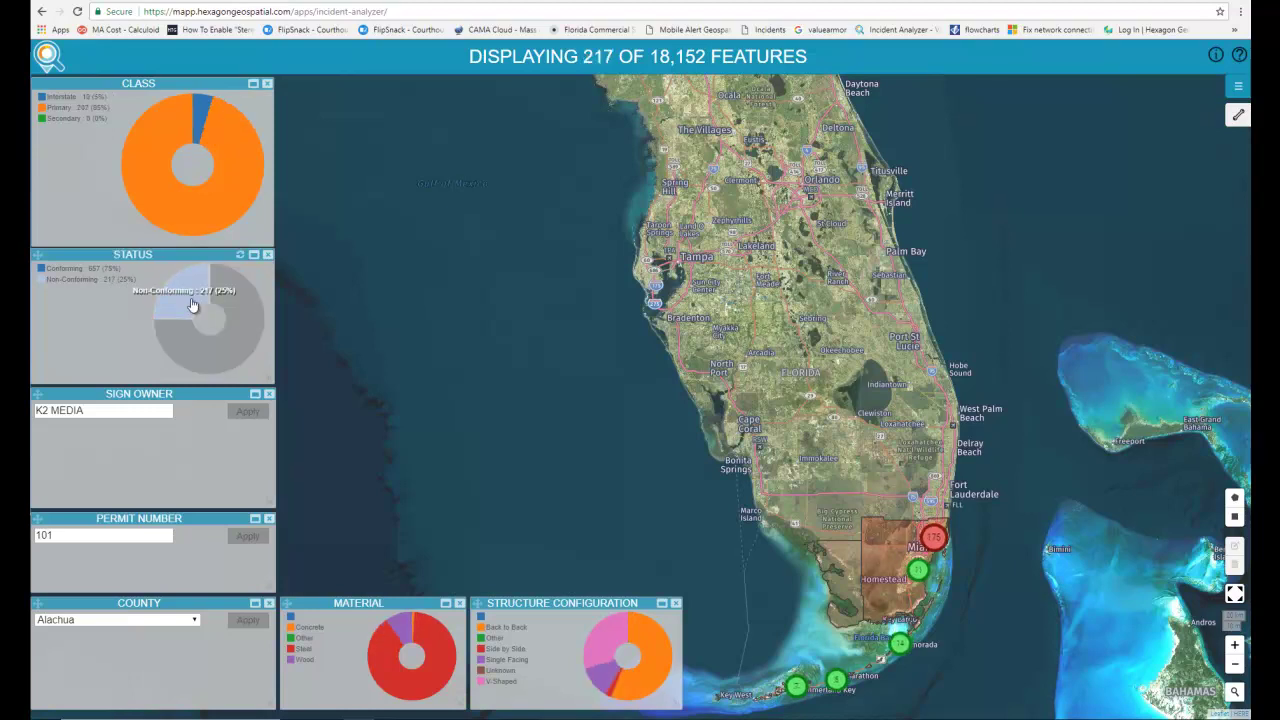
click(1238, 92)
- Export the attribute data as a CSV named 'oda' to Downloads
mouse_move(1180, 232)
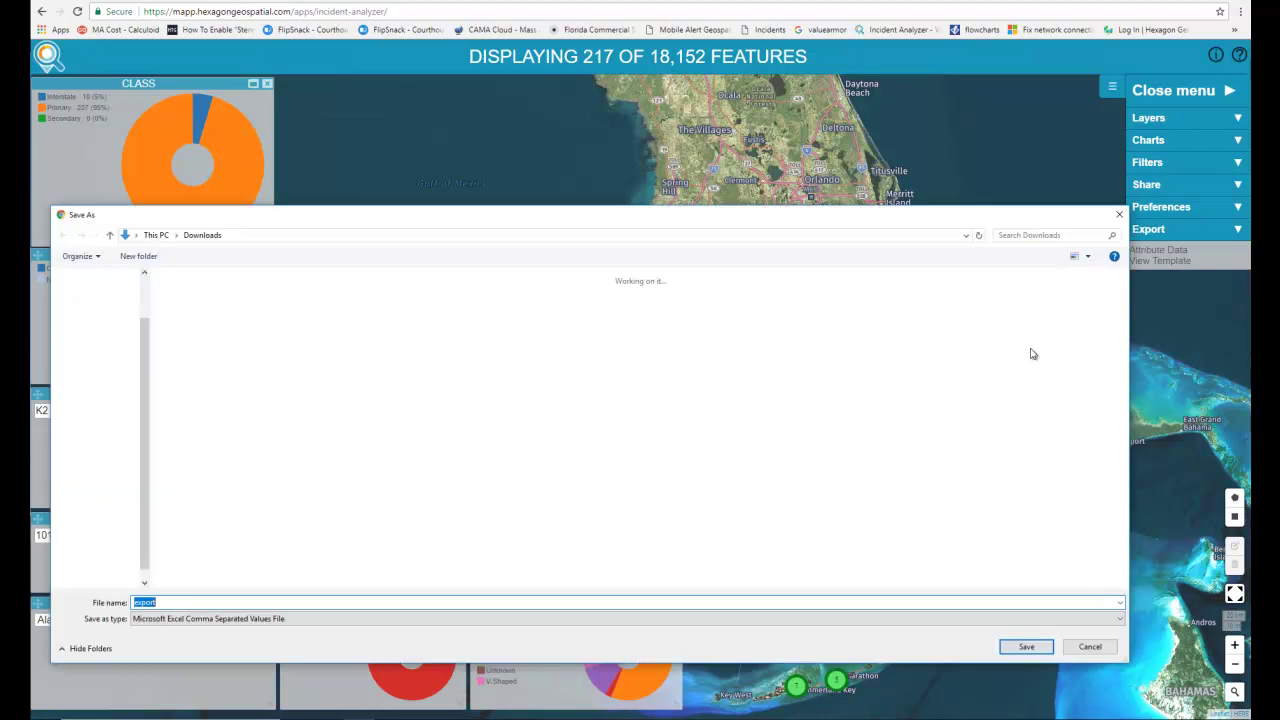
text(oda)
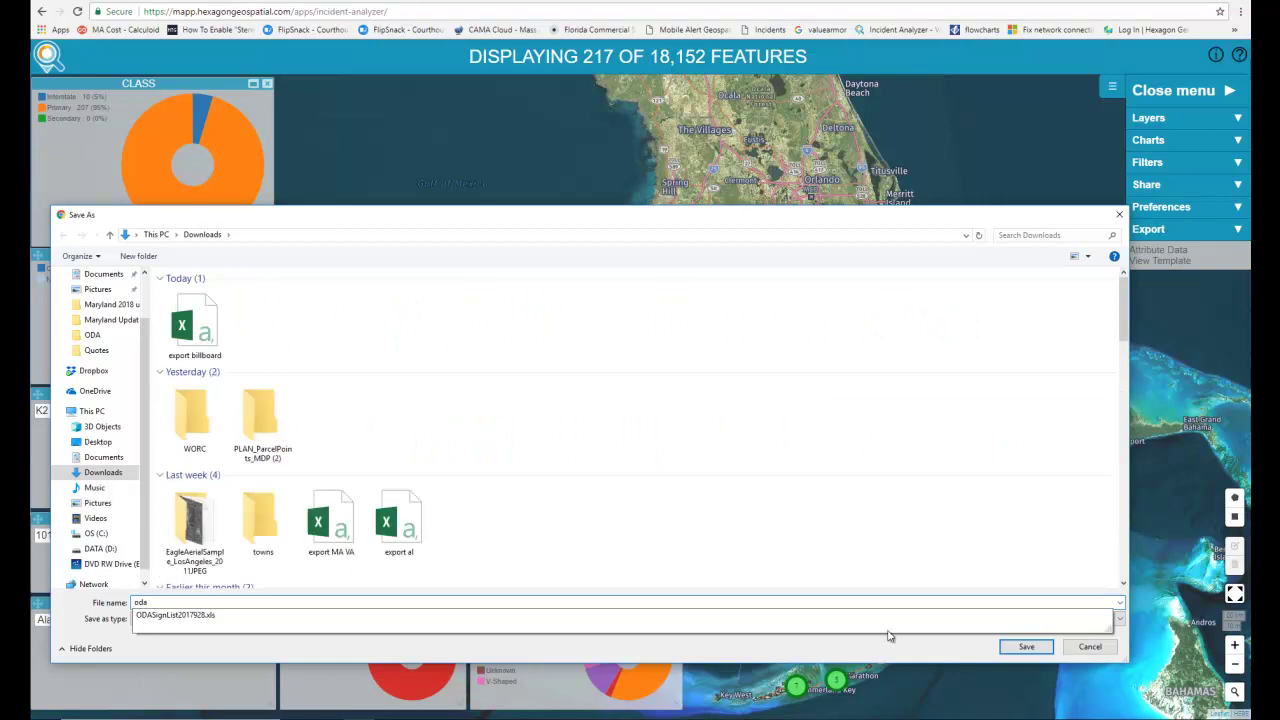
click(1024, 646)
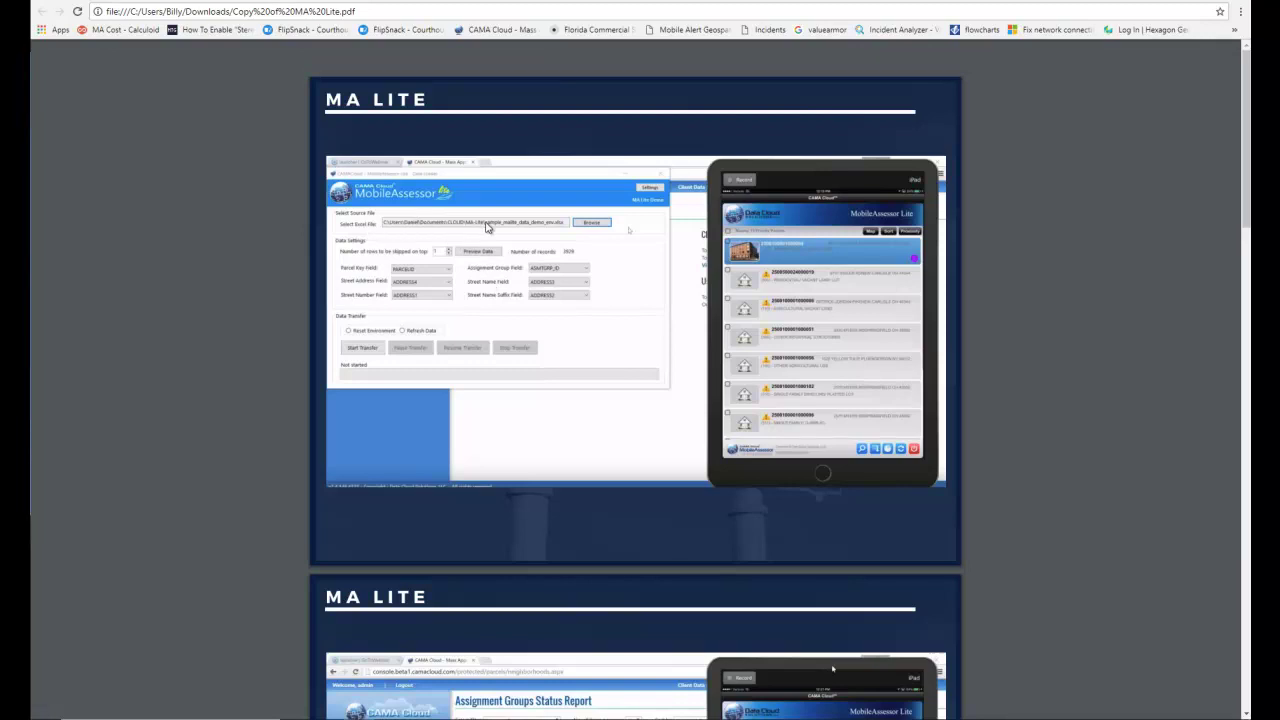
- Scroll through the Copy of MA Lite PDF to the satellite map on page 5
scroll(505, 270, down, 5)
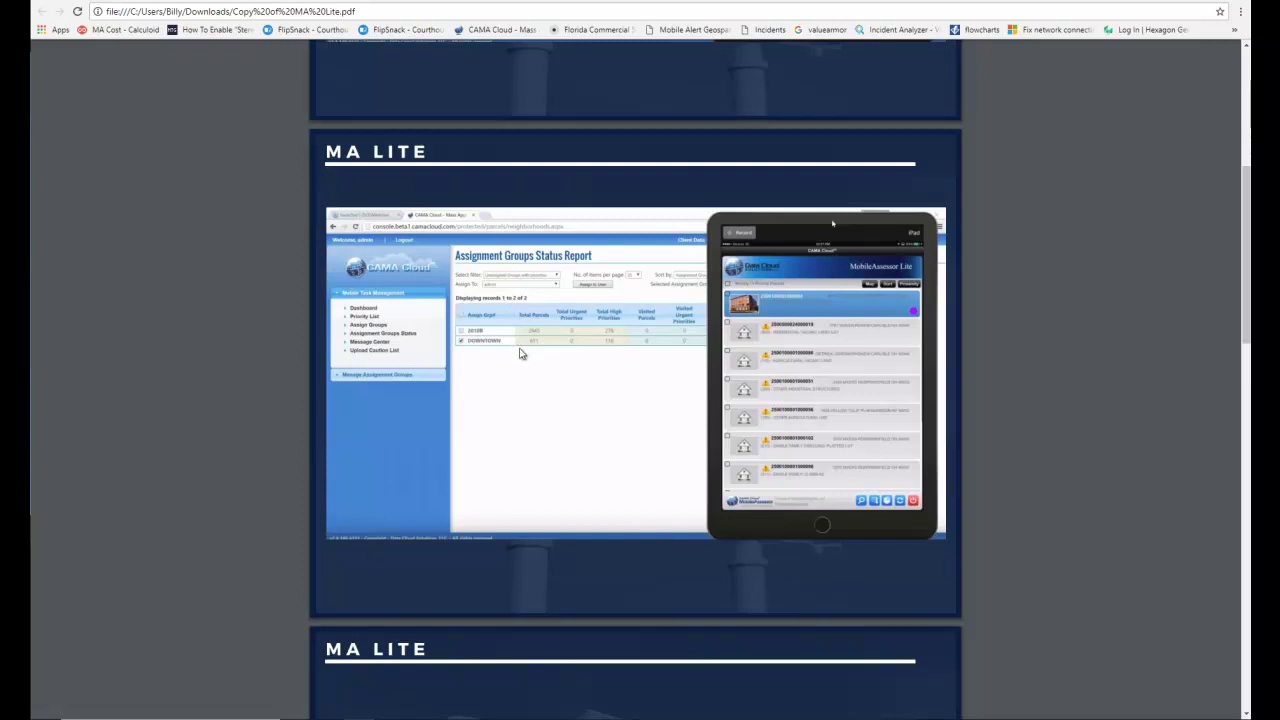
scroll(520, 355, down, 4)
scroll(519, 356, down, 1)
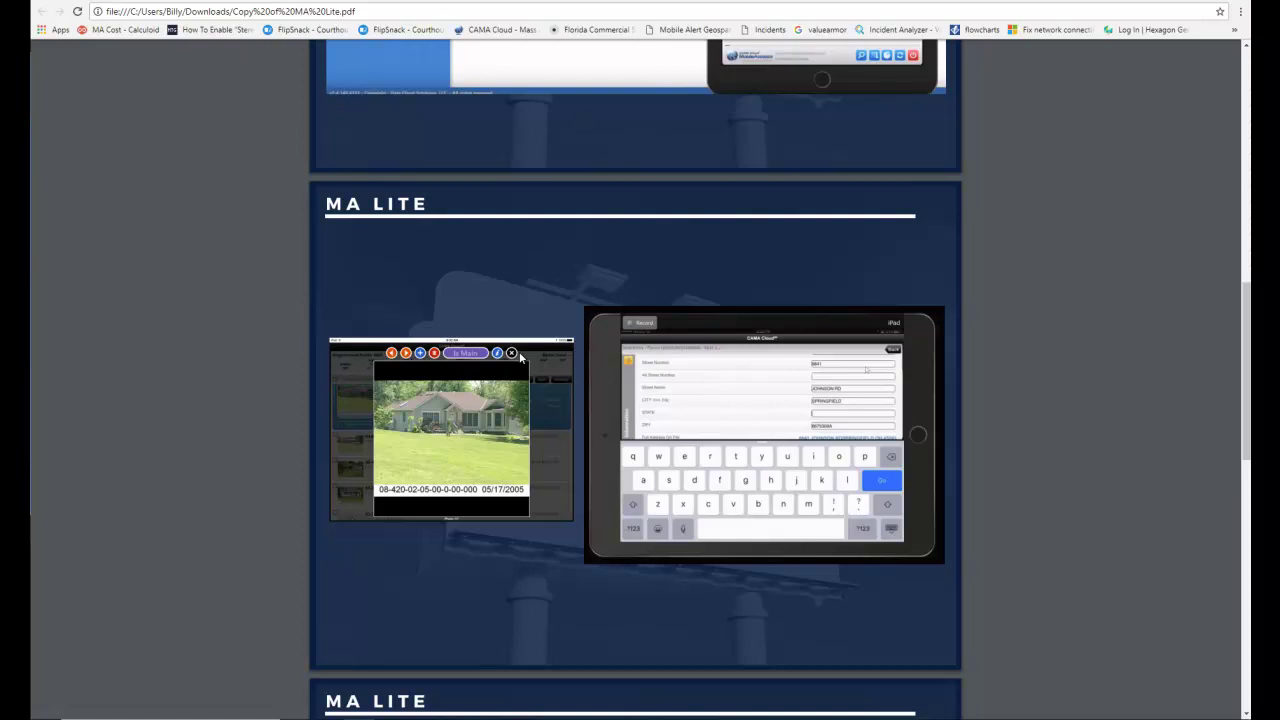
scroll(525, 401, down, 5)
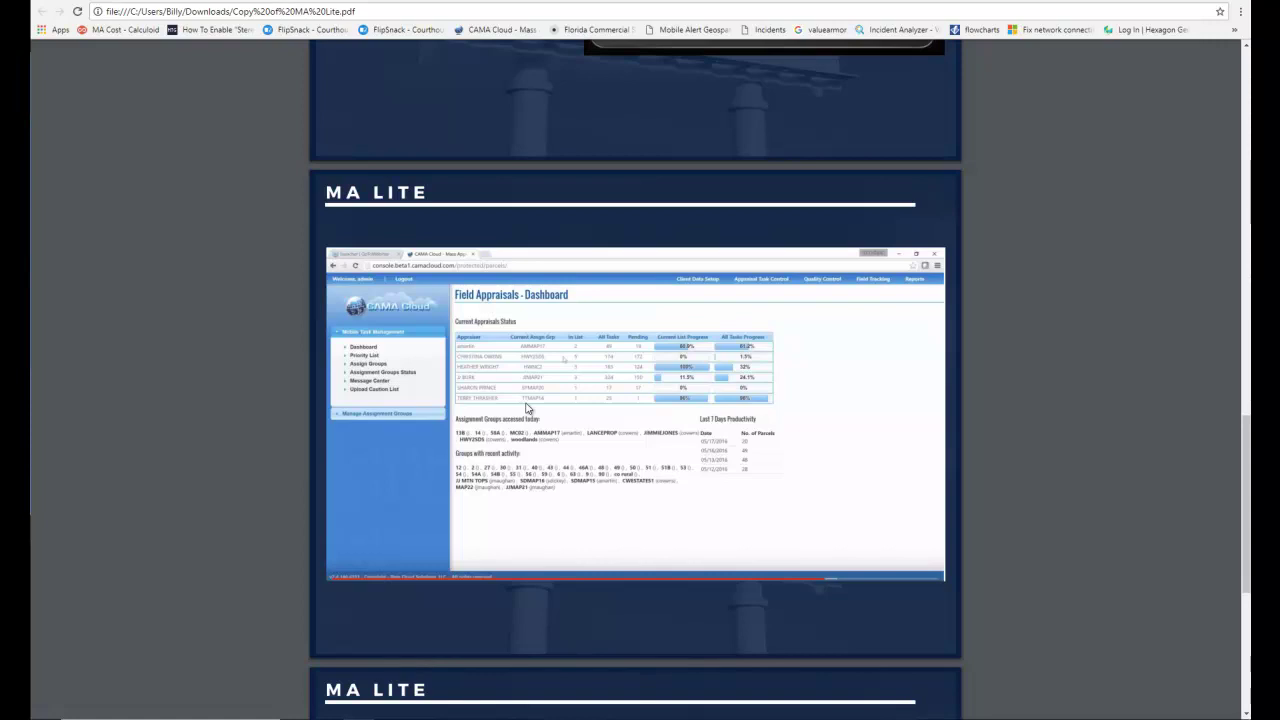
scroll(718, 418, down, 5)
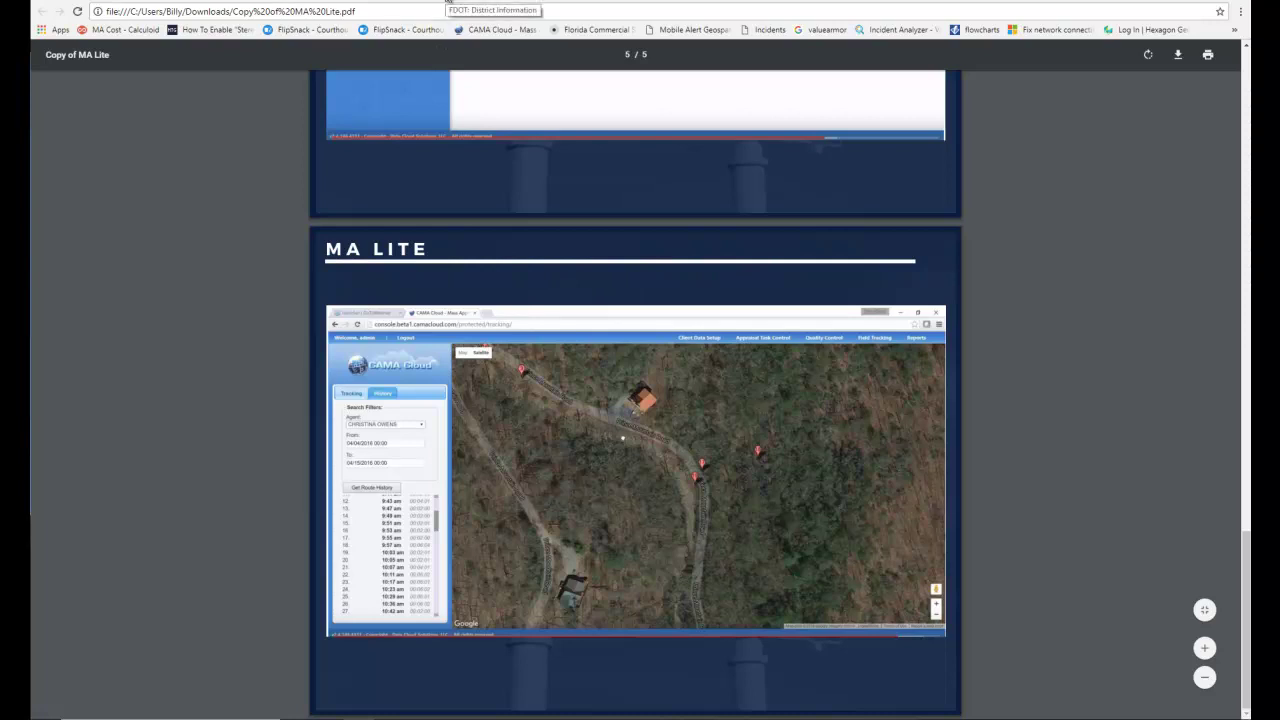
- Return to the Incident Analyzer tab, close the side menu, and clear the Non-Conforming status filter
key(ctrl+Tab)
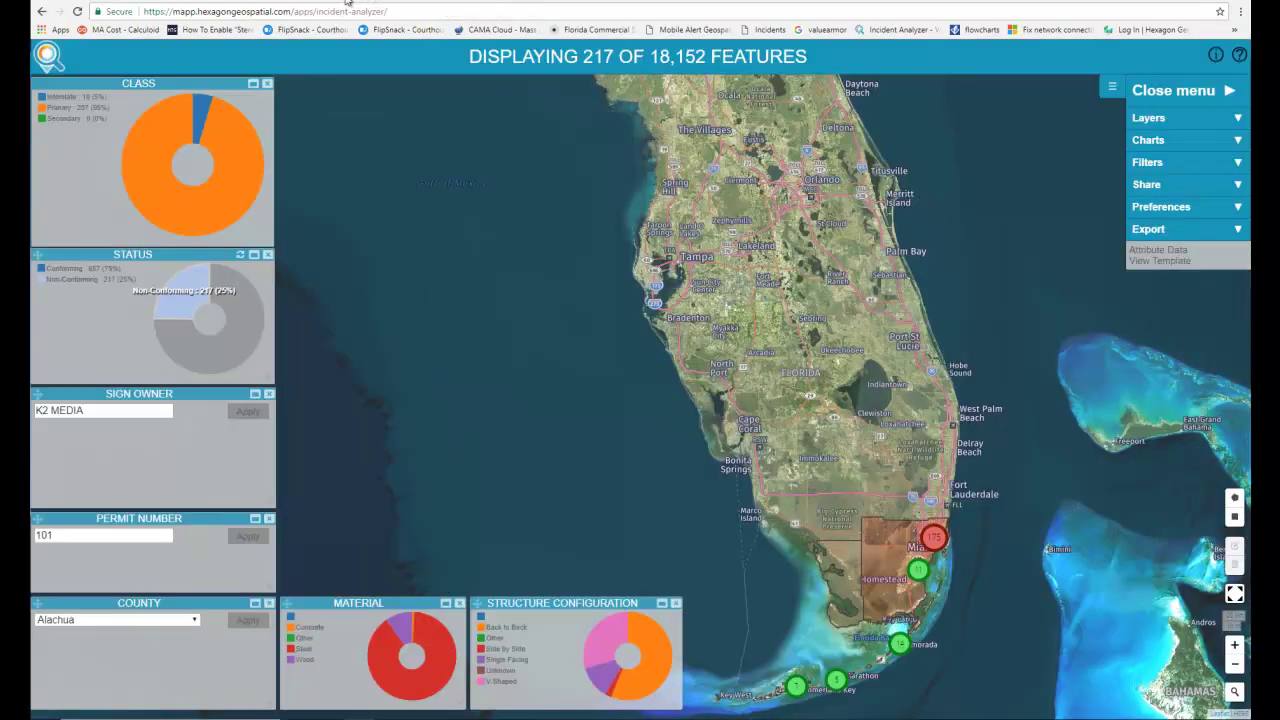
scroll(848, 370, down, 1)
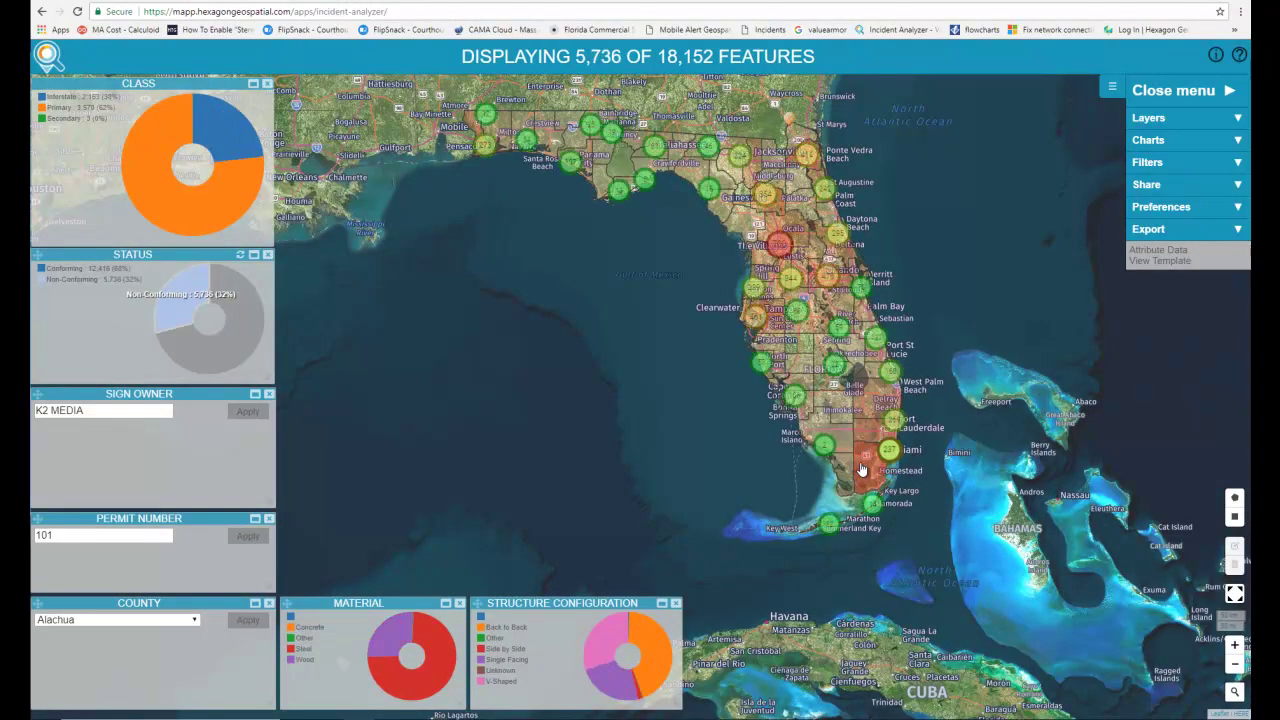
drag(940, 275, 882, 277)
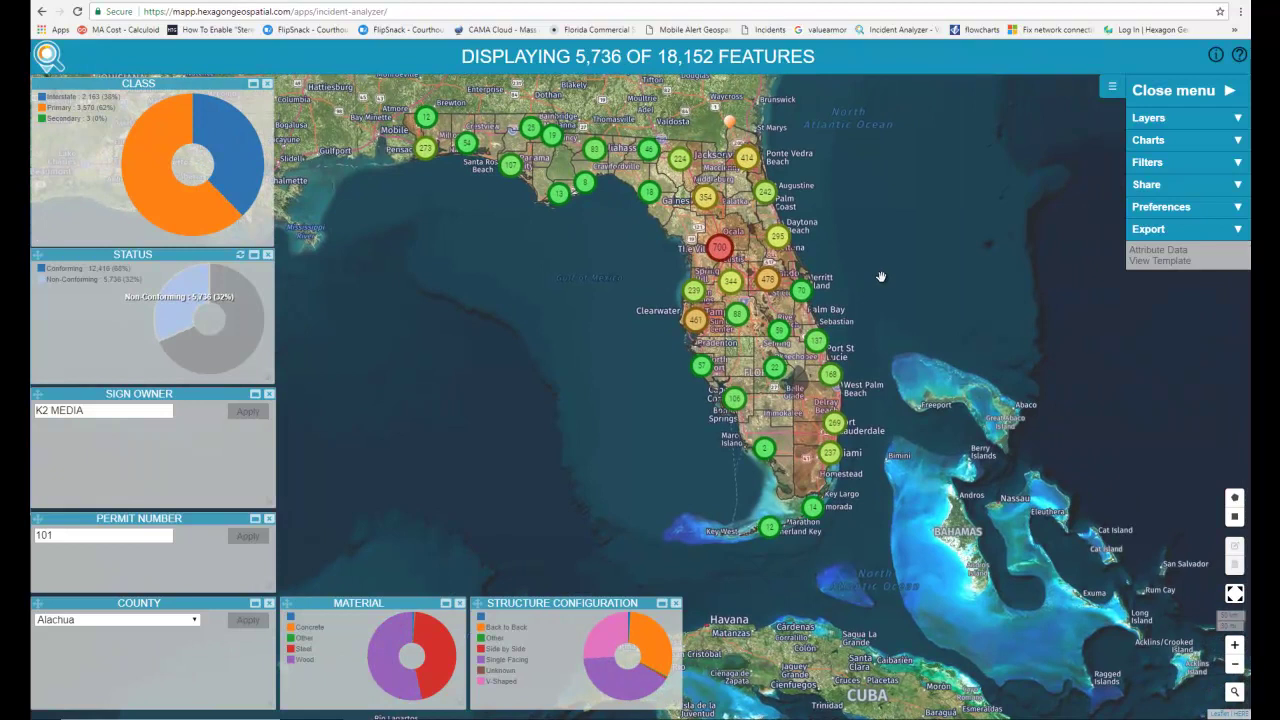
click(1111, 87)
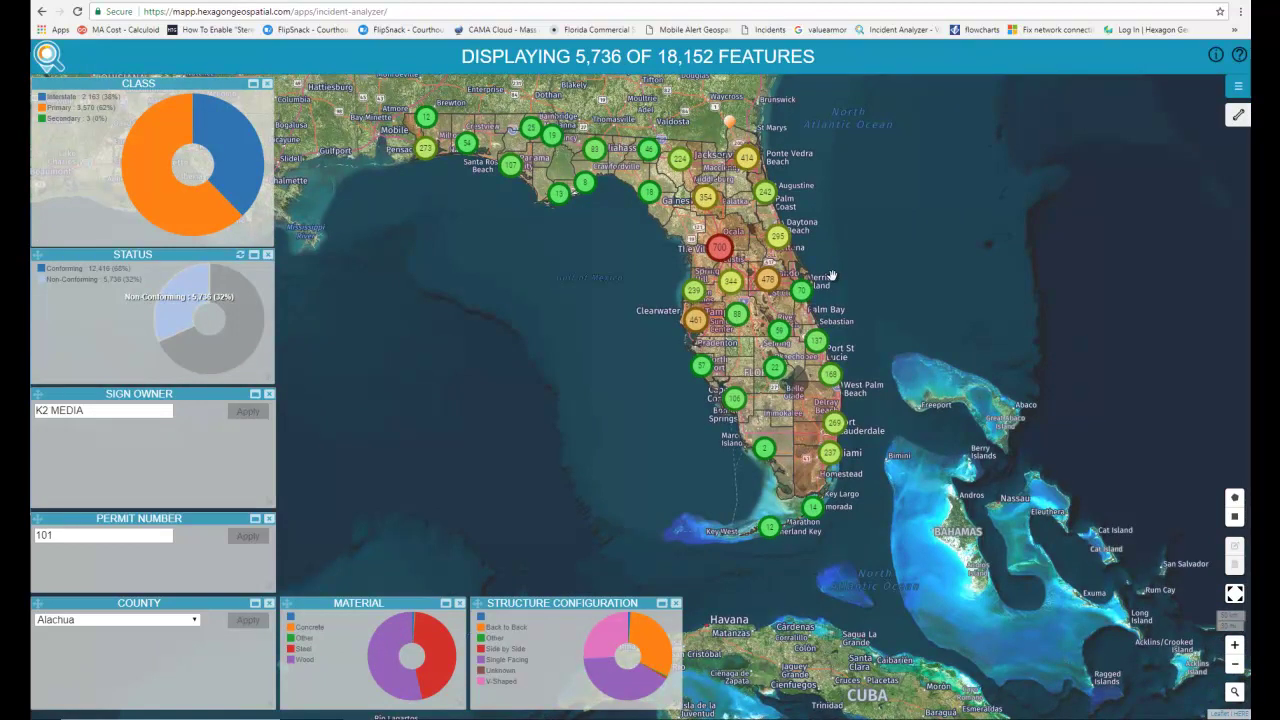
click(240, 256)
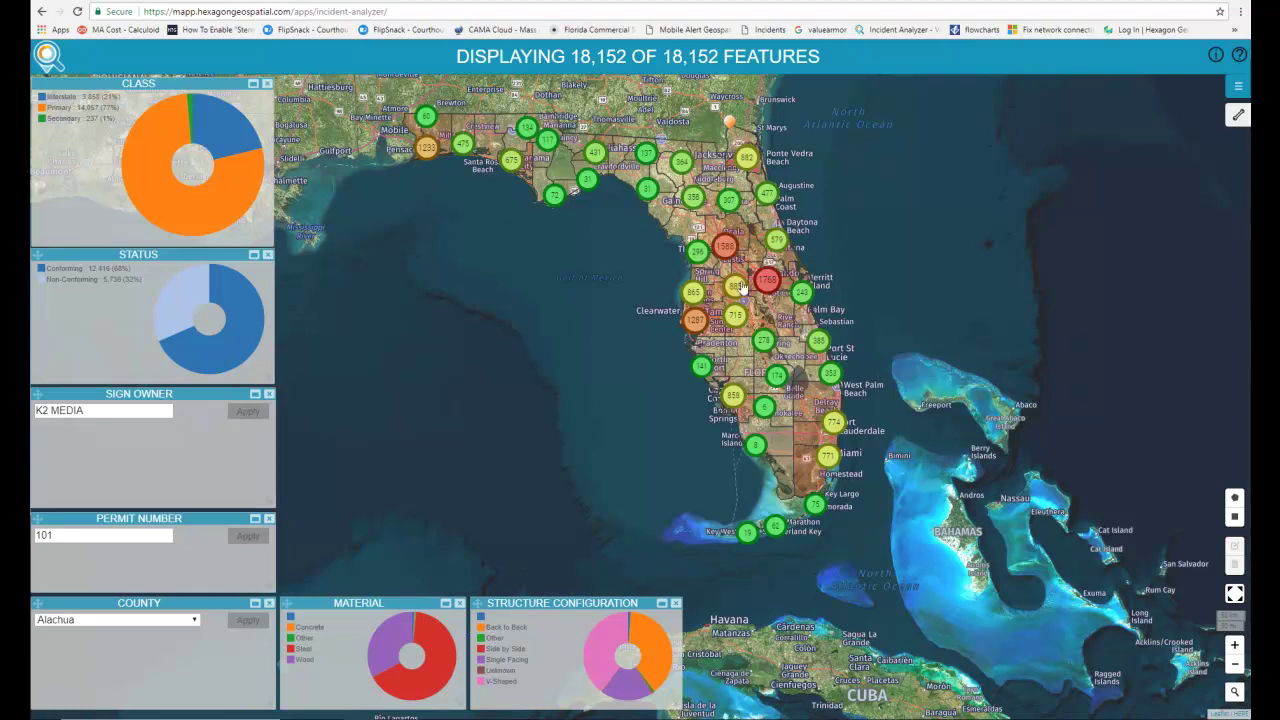
- Zoom out and pan the map to show the Americas, Atlantic, Europe and Africa
scroll(871, 300, down, 3)
drag(925, 315, 824, 352)
scroll(870, 385, down, 2)
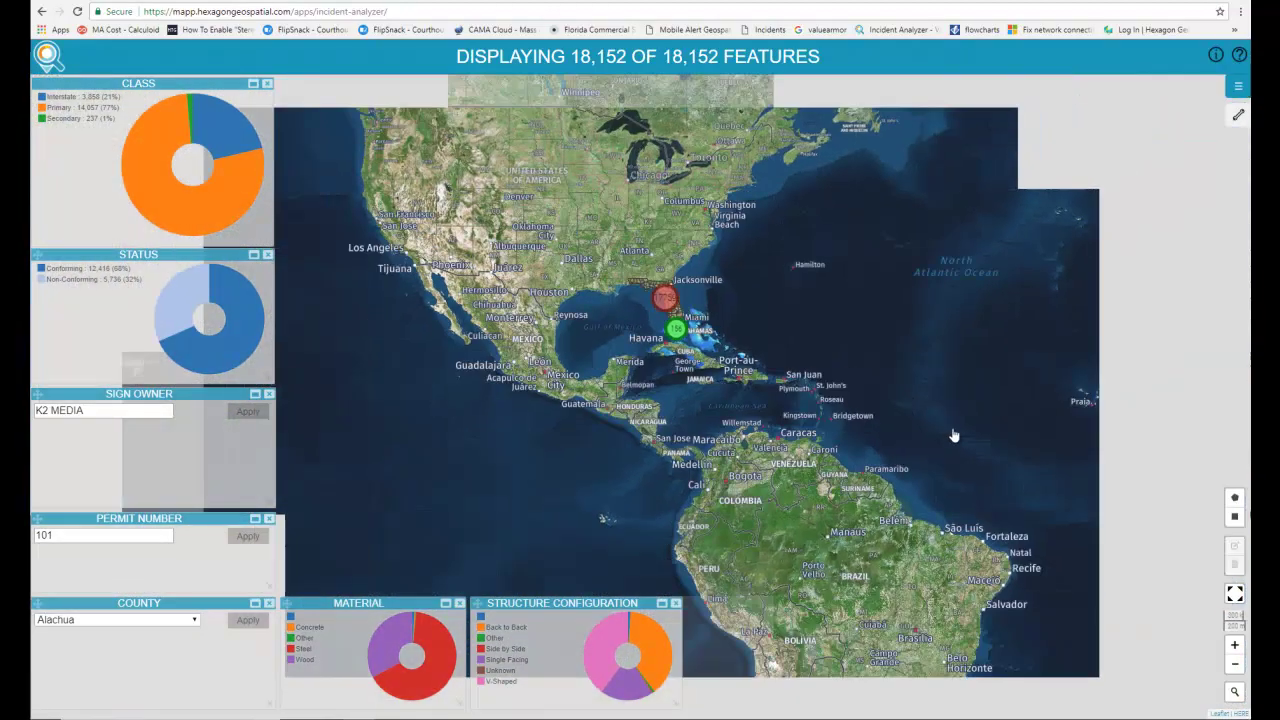
scroll(957, 437, down, 1)
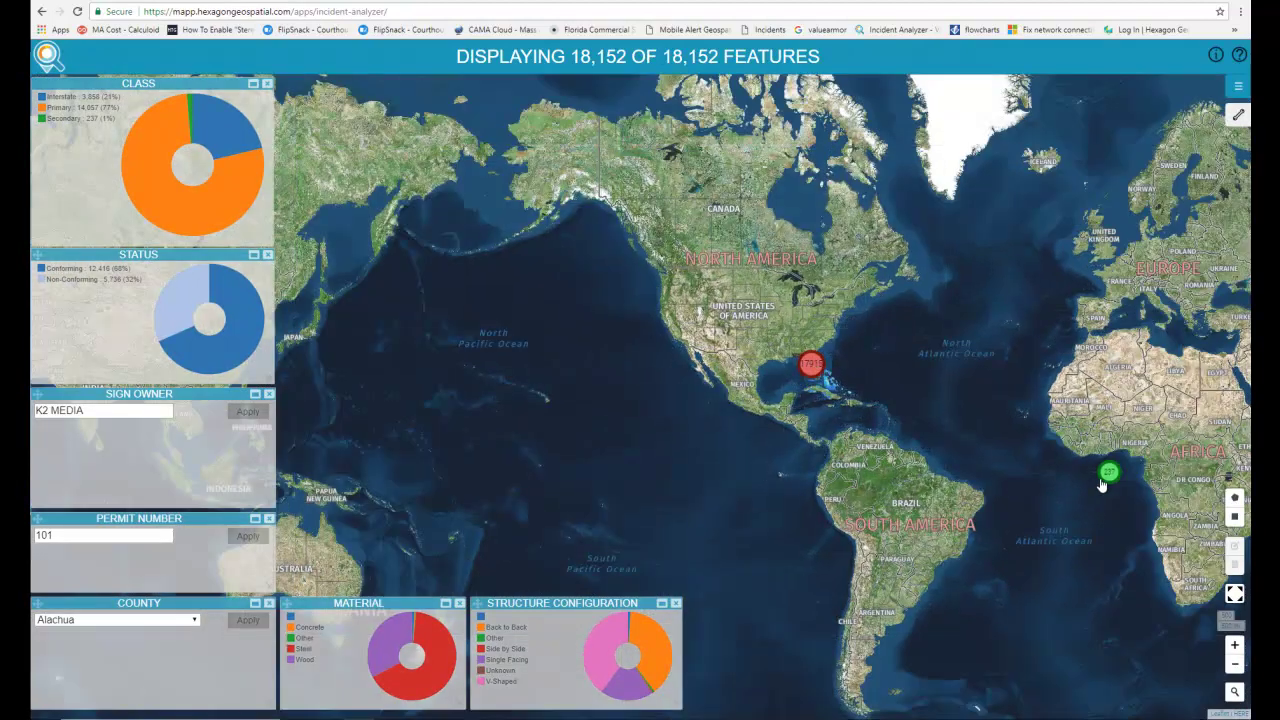
drag(1080, 503, 843, 429)
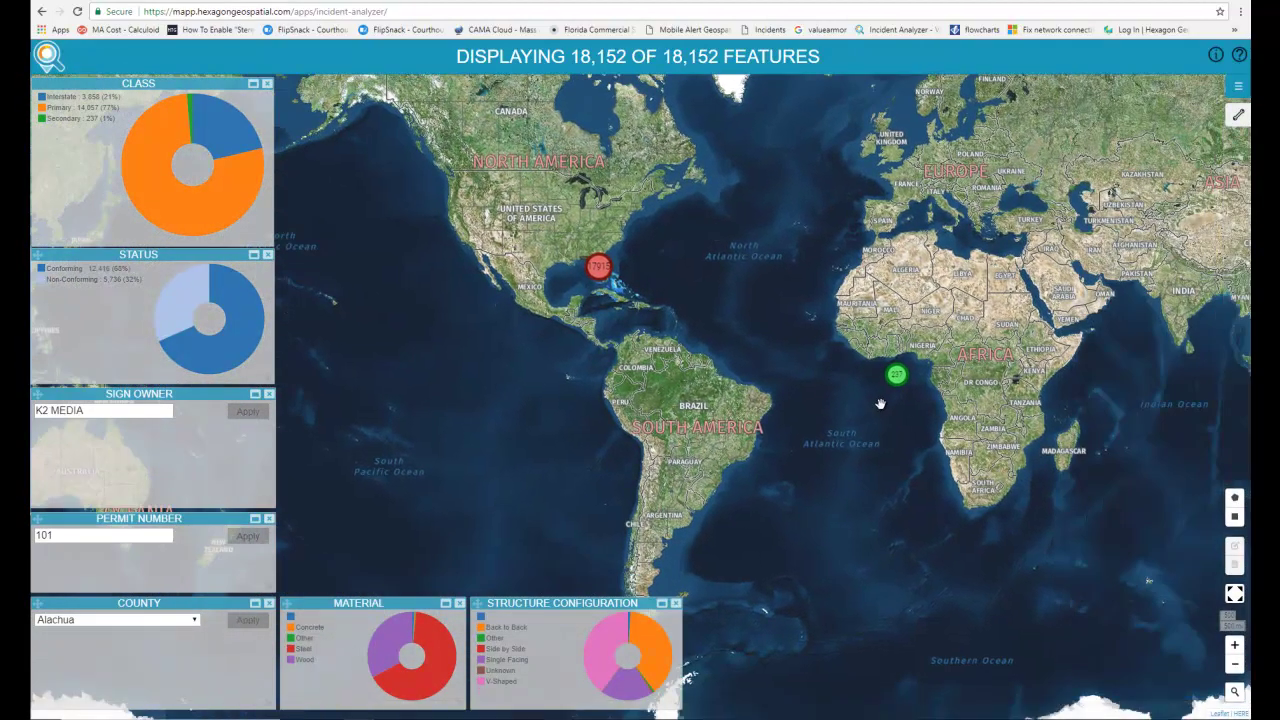